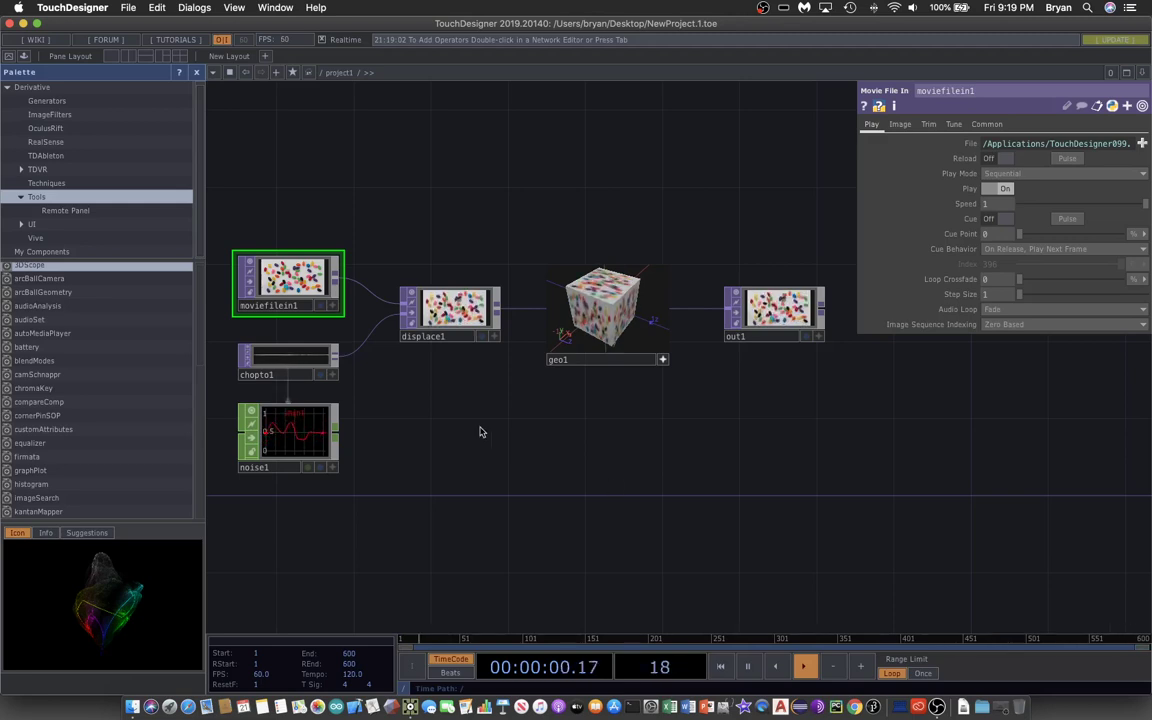
Close the palette, then start creating a project folder on the Desktop and name it PlaySound001
drag(481, 429, 525, 445)
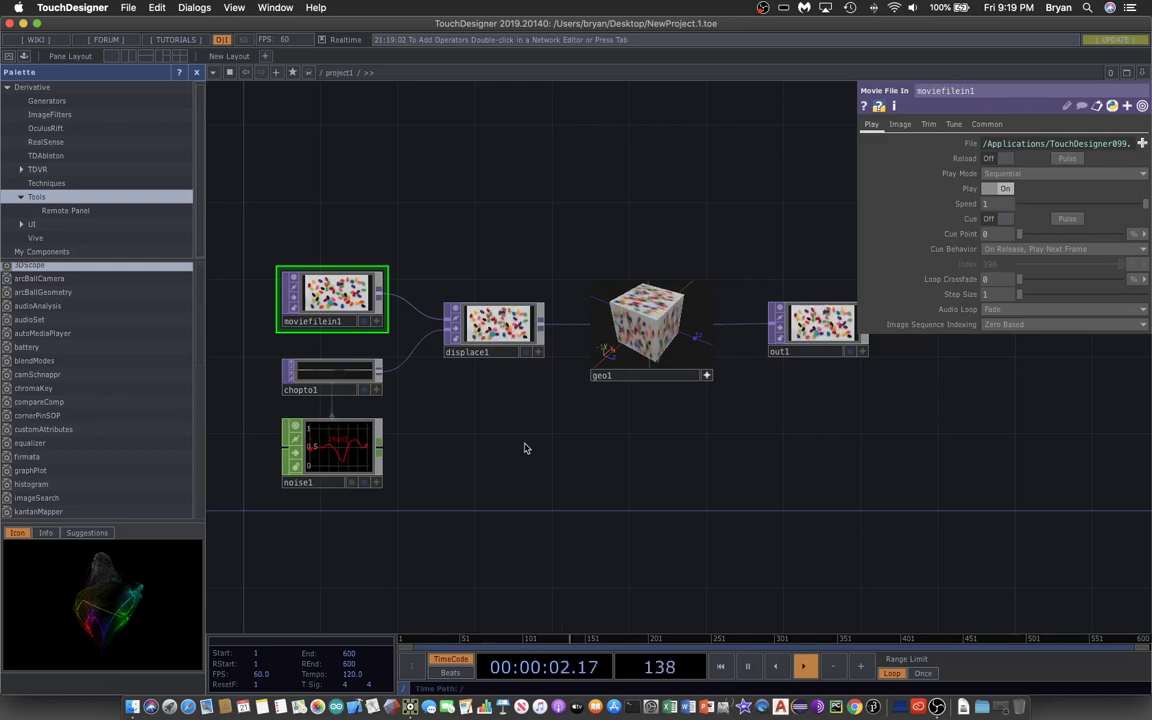
click(196, 72)
click(128, 7)
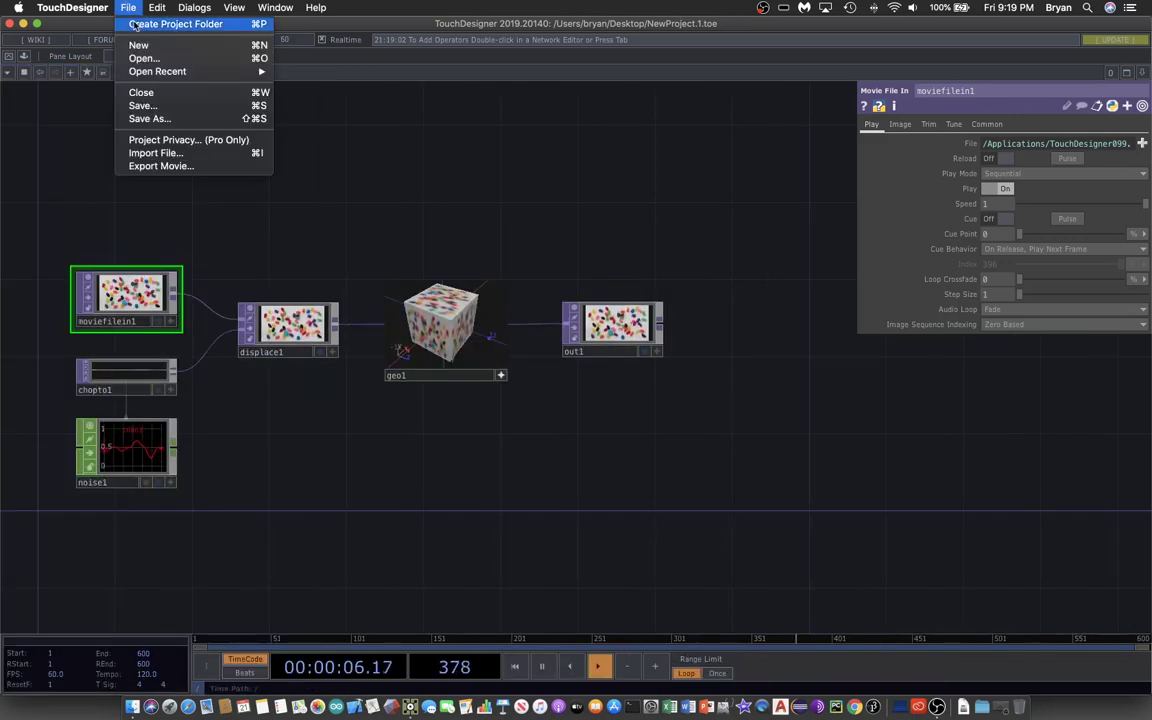
click(441, 323)
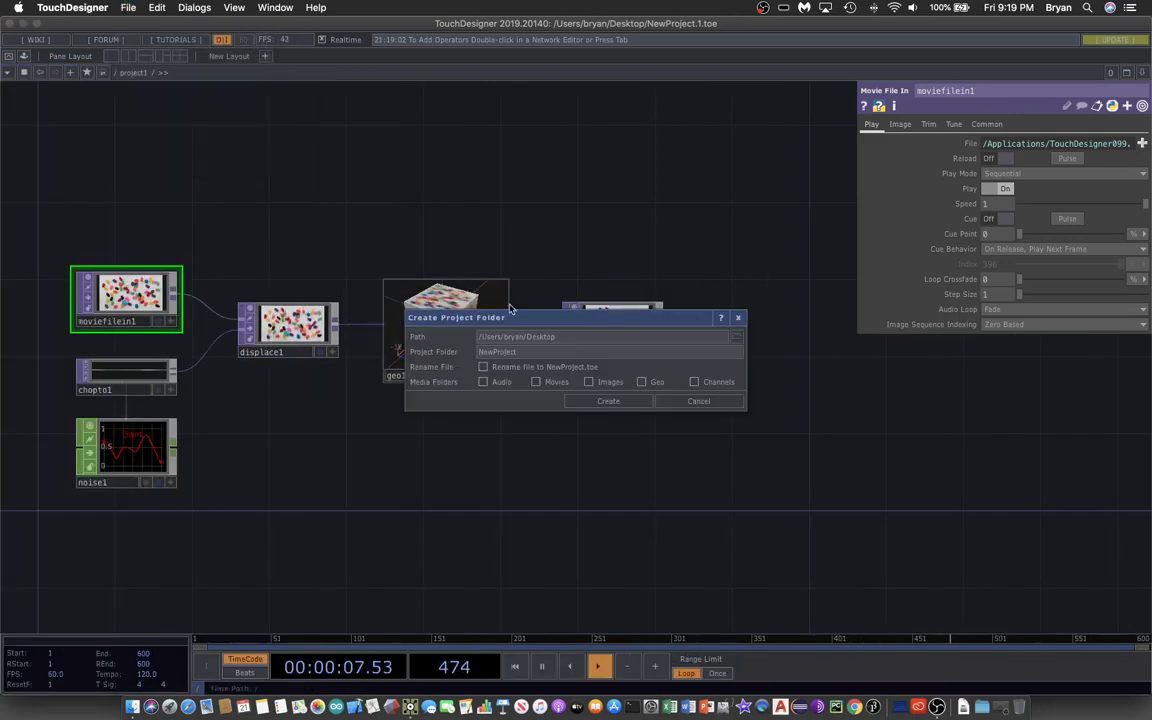
drag(522, 321, 443, 190)
click(402, 220)
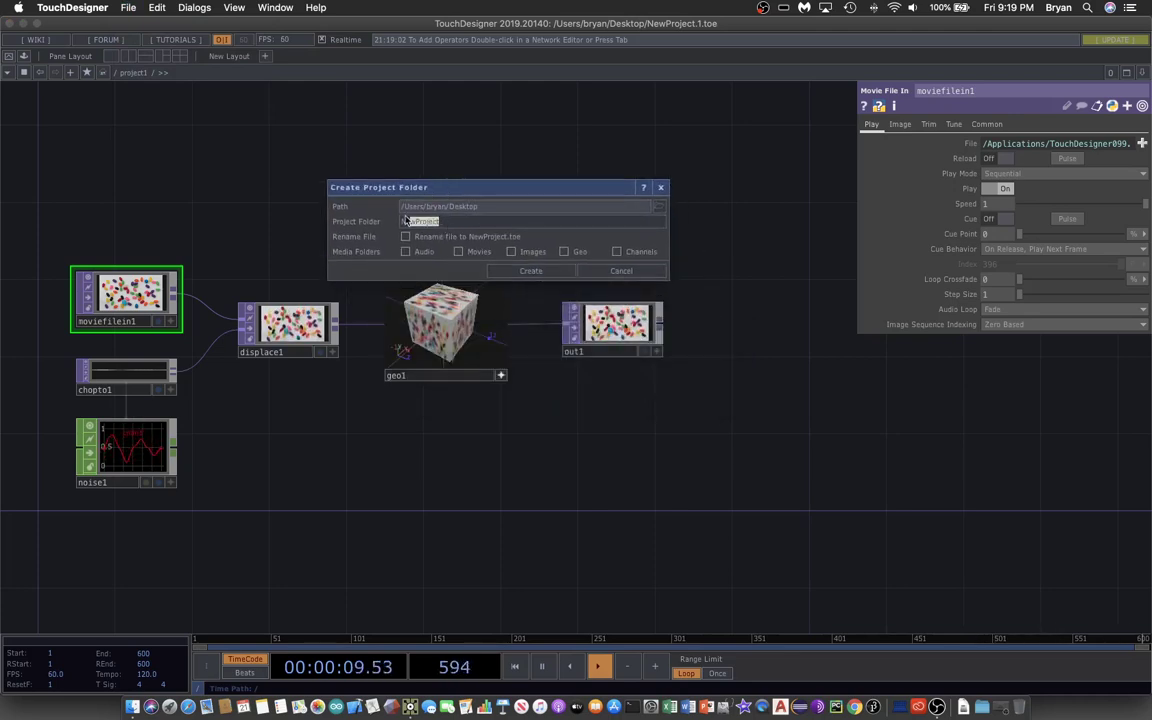
text(Pla)
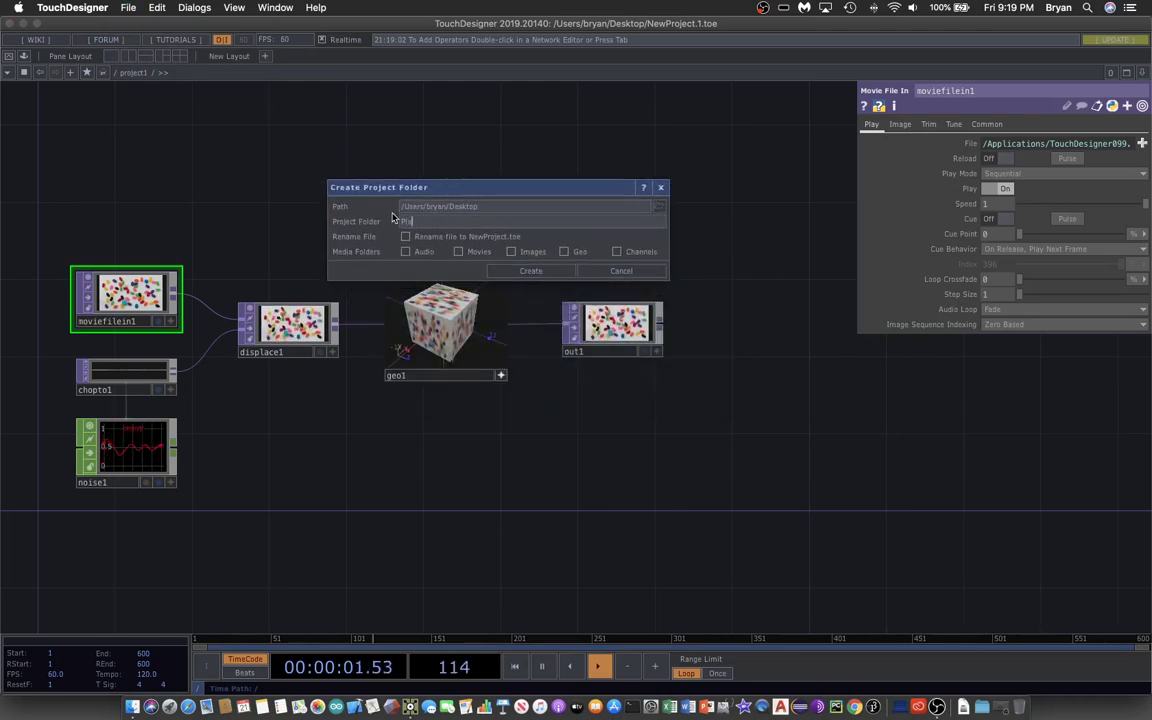
text(ySound001)
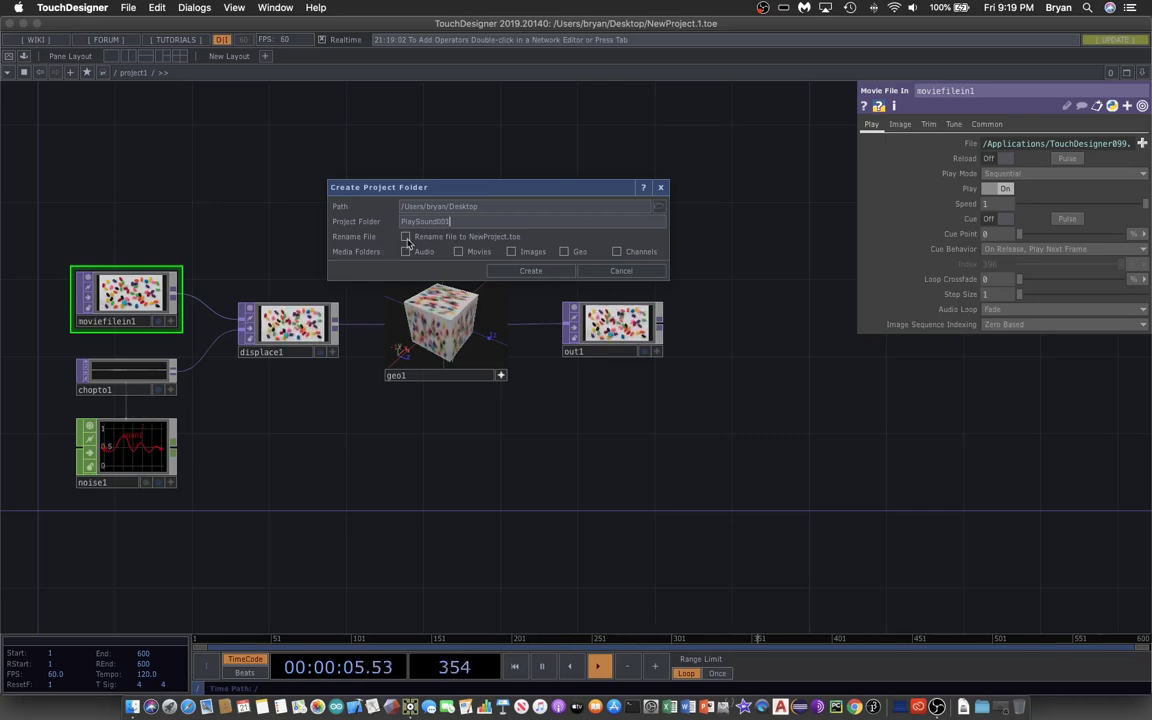
Rename the project file to match the folder, include an Audio media folder, then create the folder and save the project as PlaySound001
click(405, 236)
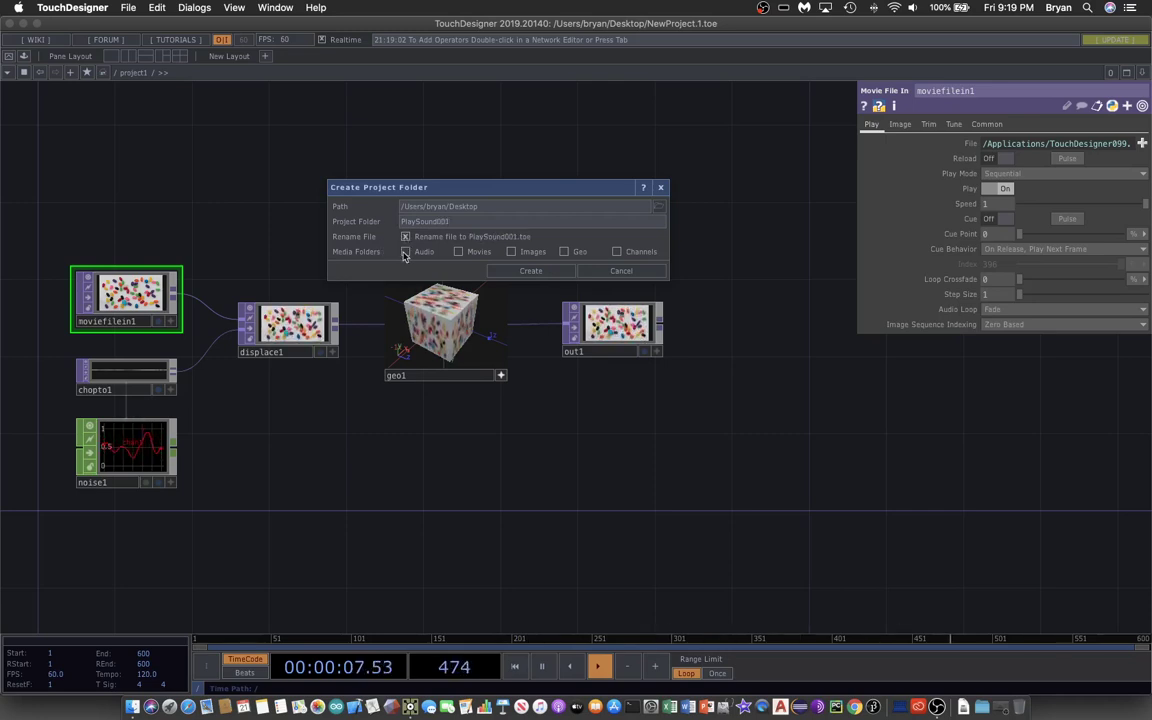
click(405, 252)
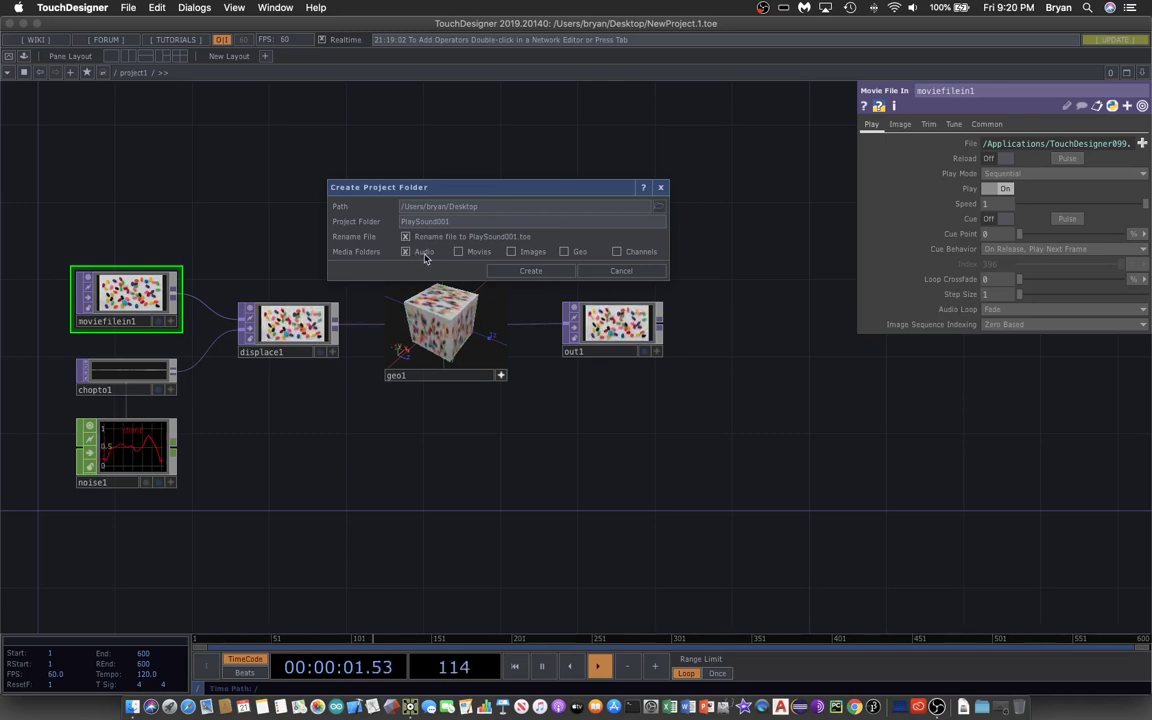
click(527, 271)
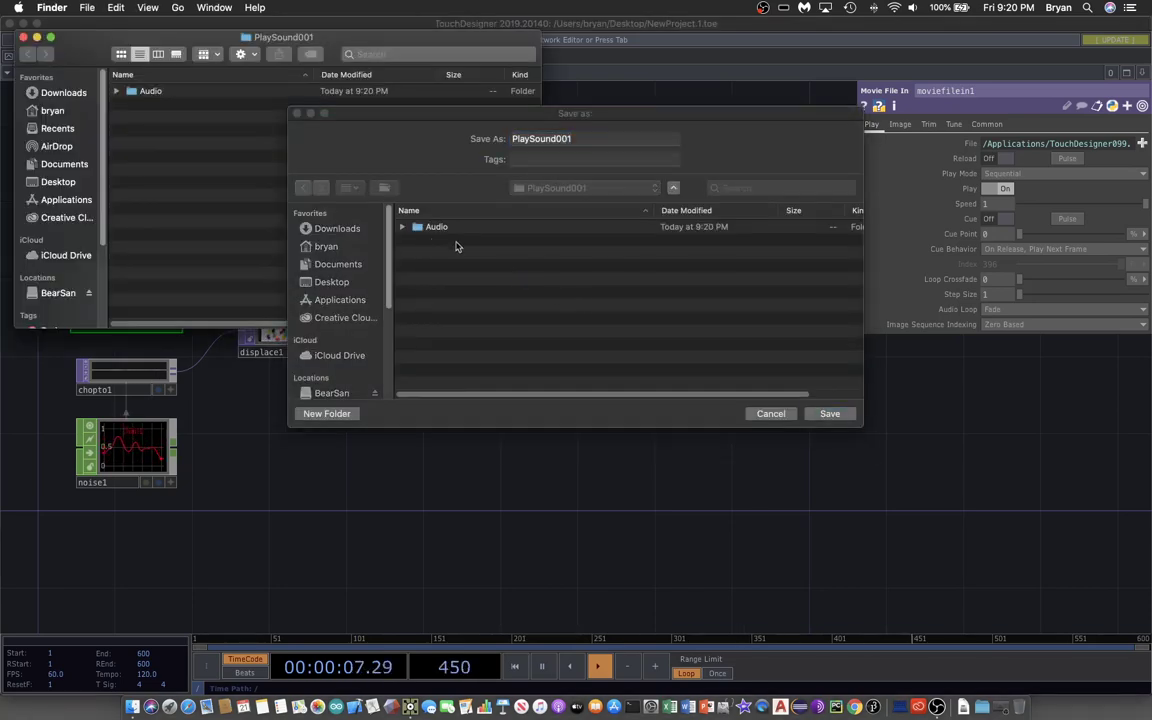
click(827, 415)
click(828, 414)
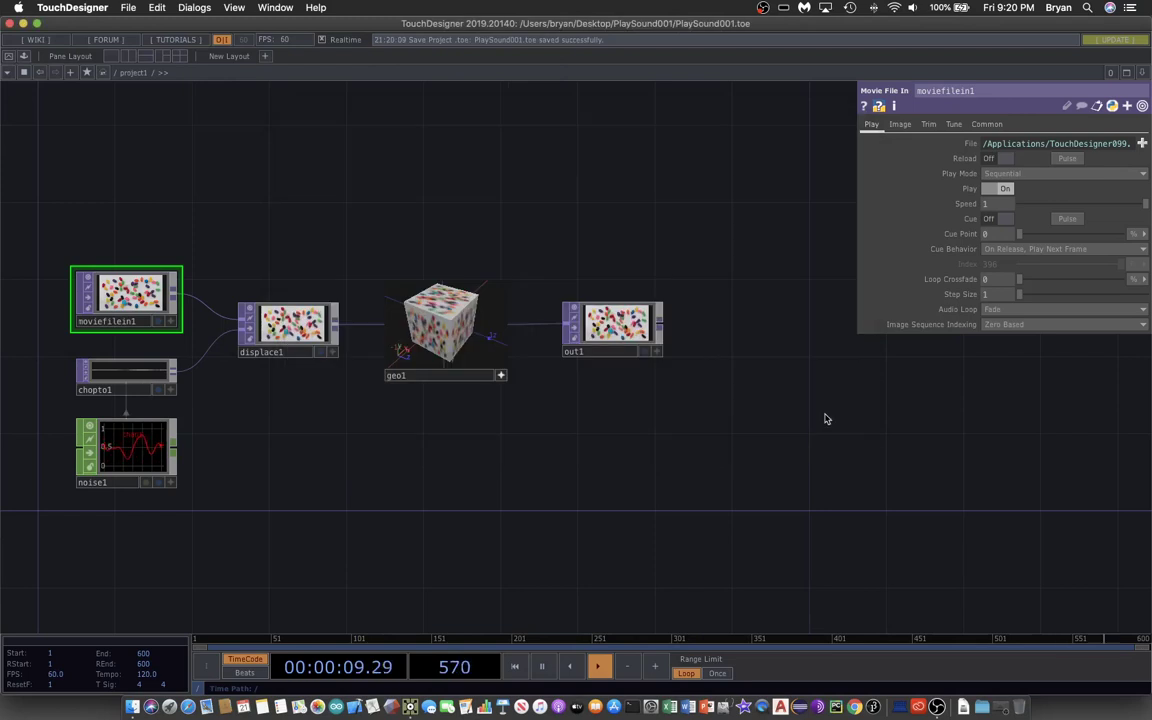
Delete the default moviefilein1, chopto1, noise1, displace1 and geo1 operators, keeping out1
drag(48, 166, 504, 545)
key(Delete)
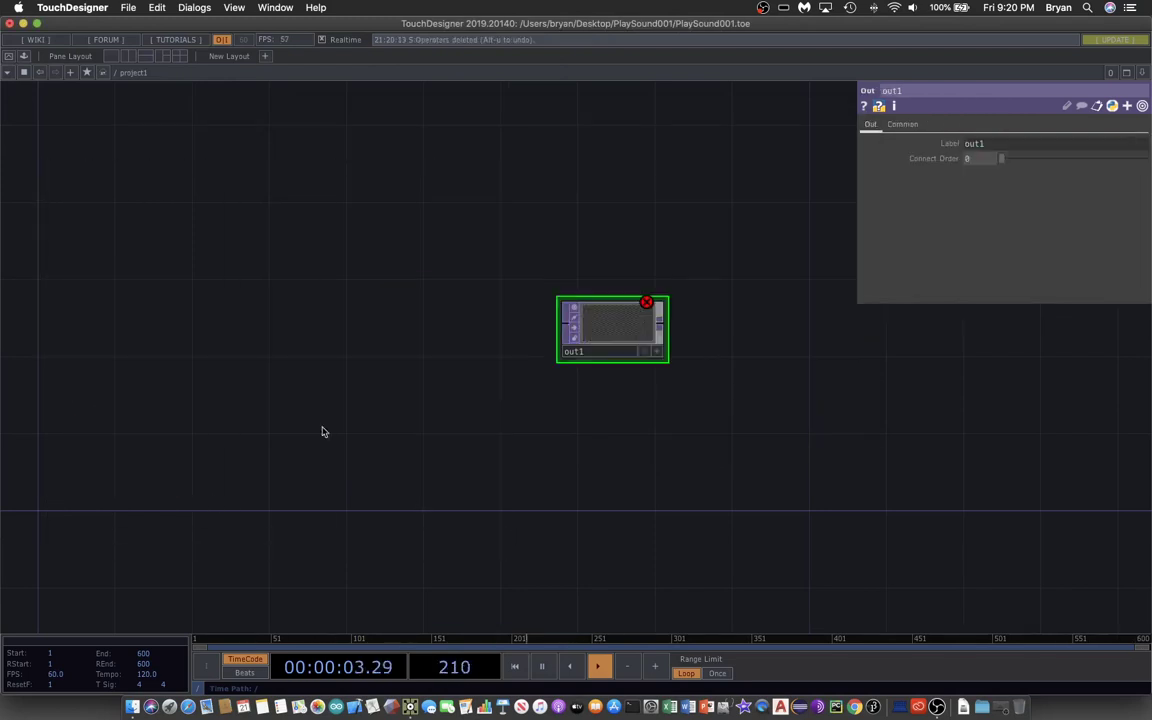
Switch to Finder and copy loop01.m4a from the Music Loops folder into the PlaySound001 project's Audio folder
drag(157, 24, 198, 301)
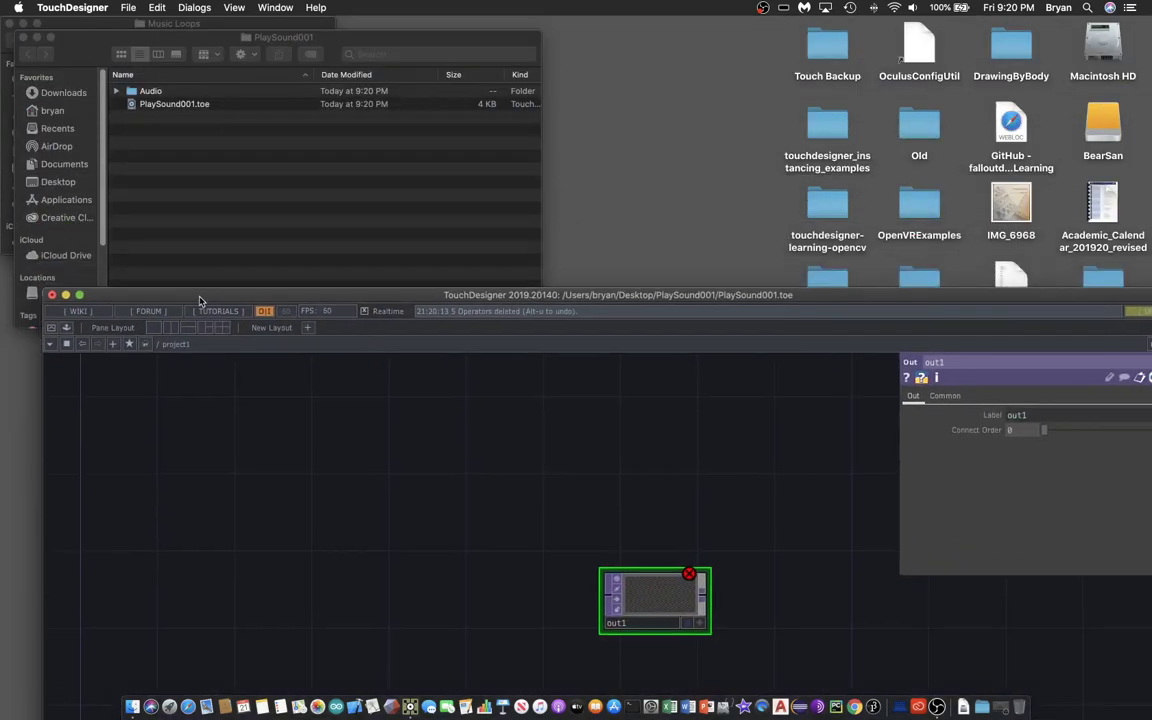
drag(64, 44, 330, 38)
click(64, 38)
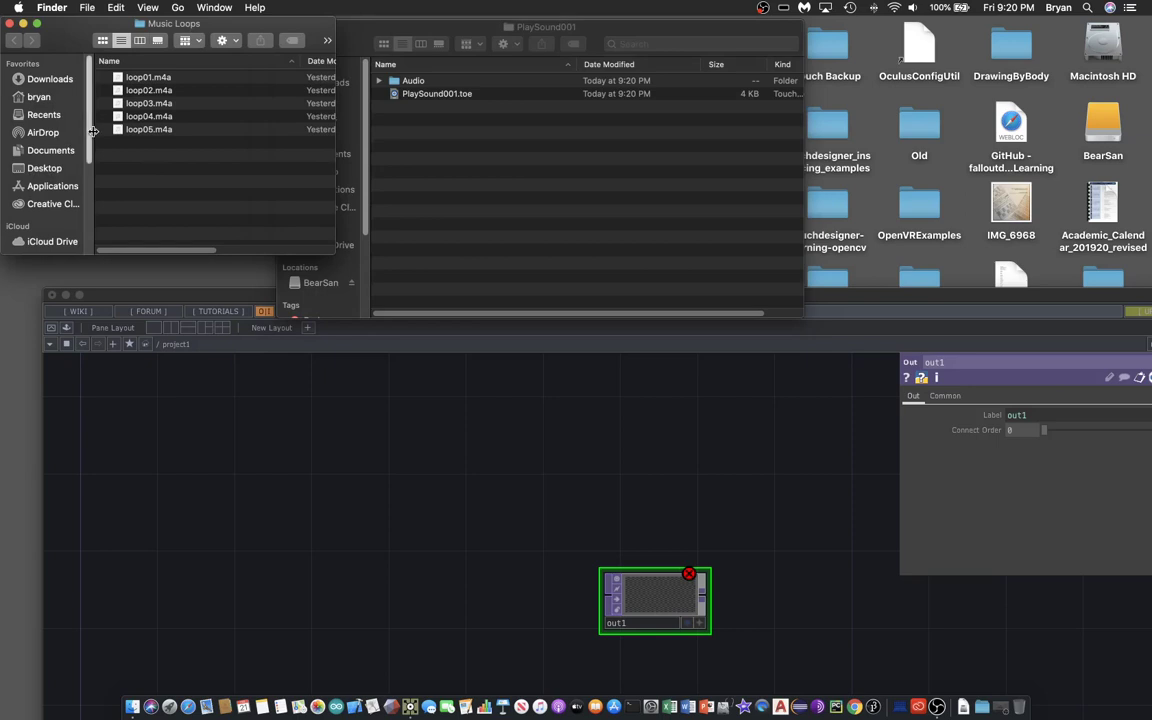
click(128, 78)
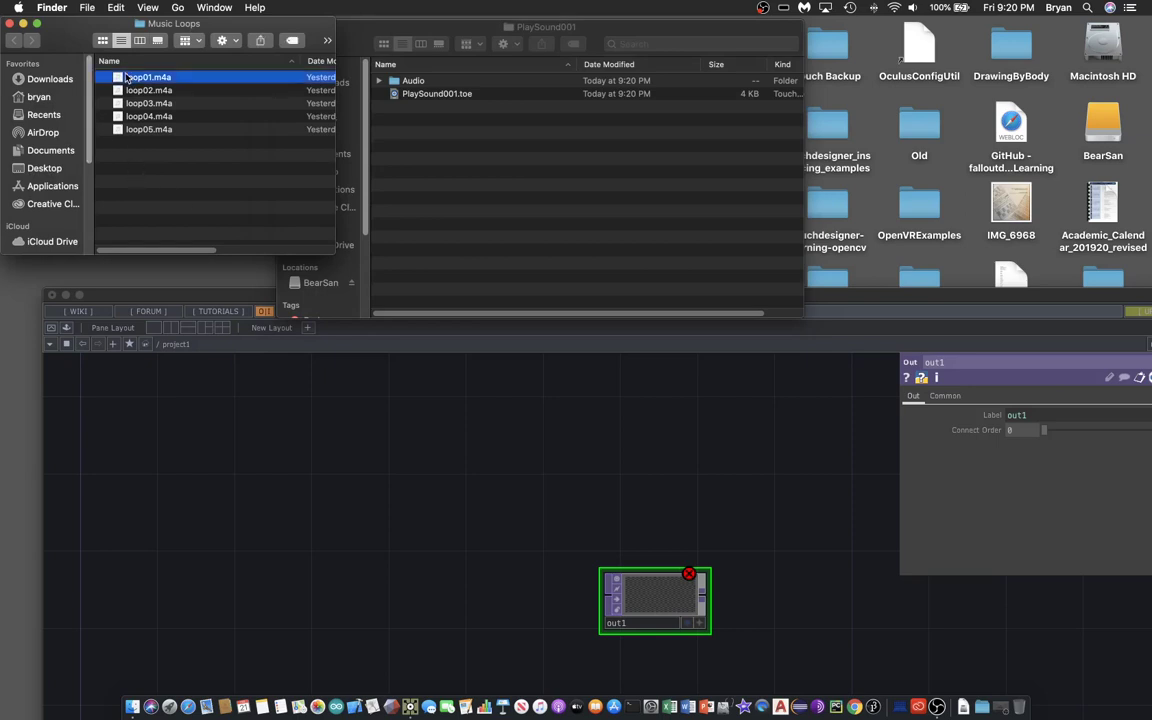
right_click(128, 78)
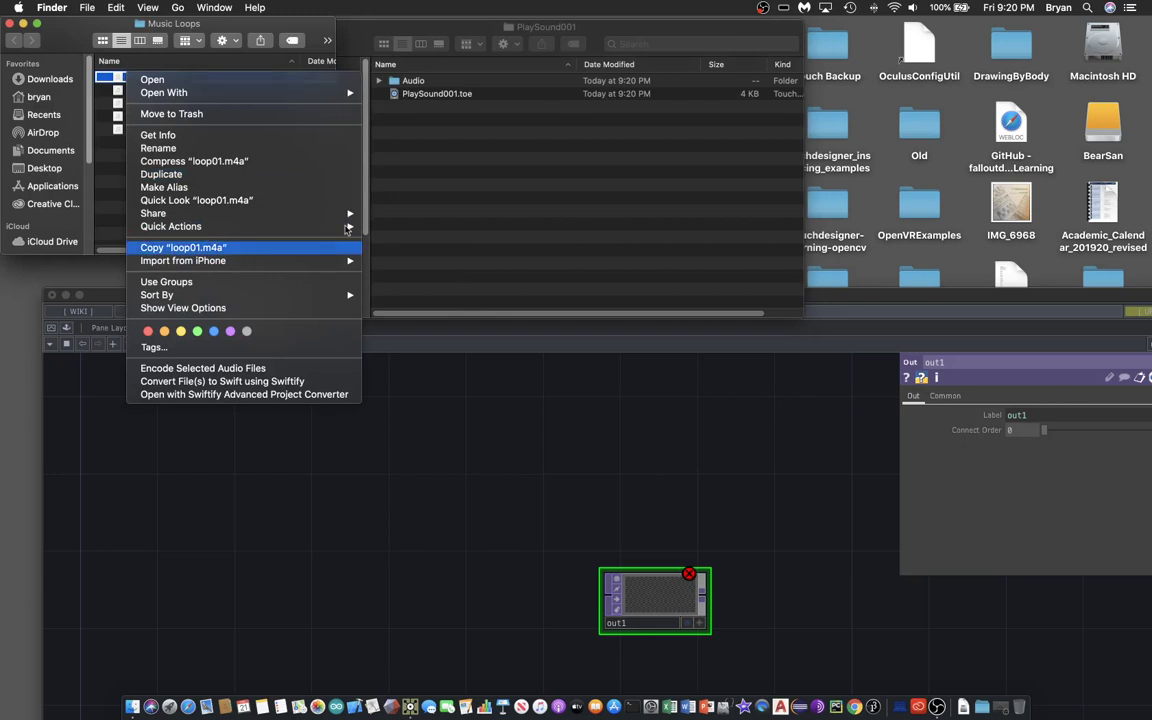
click(340, 247)
double_click(413, 81)
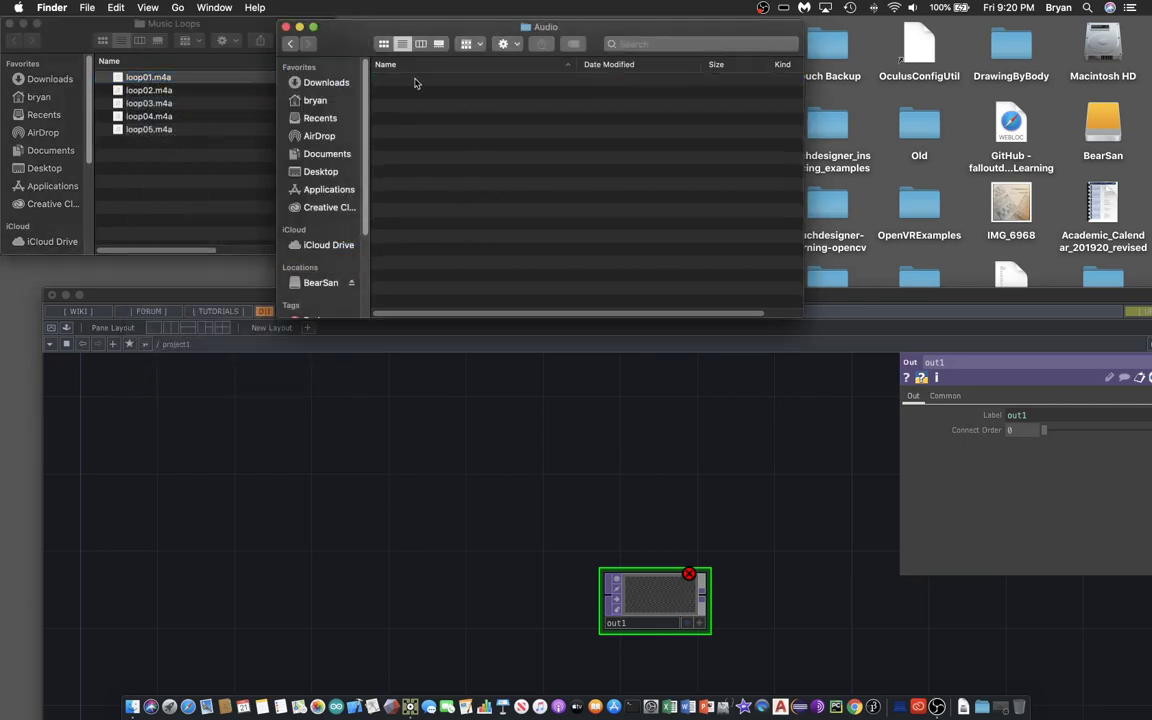
right_click(437, 147)
click(465, 197)
Bring loop01.m4a from the project's Audio folder into the TouchDesigner network as an Audio File In operator and maximize the TouchDesigner window
drag(343, 49, 380, 46)
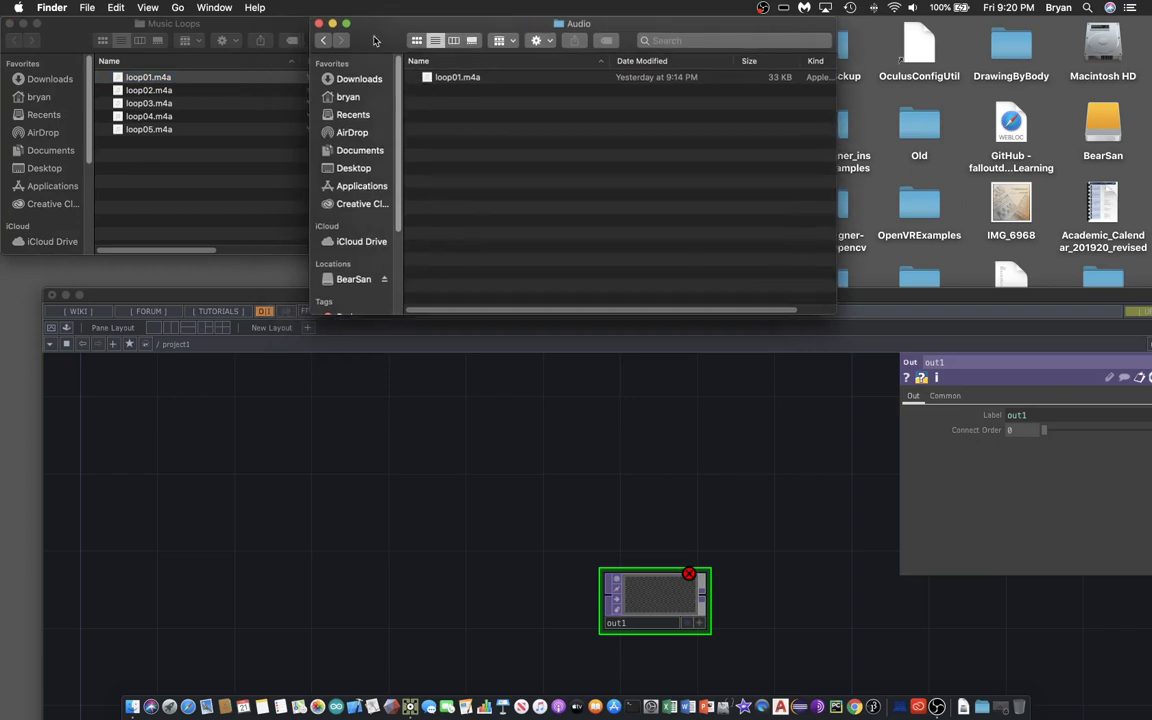
drag(432, 80, 306, 494)
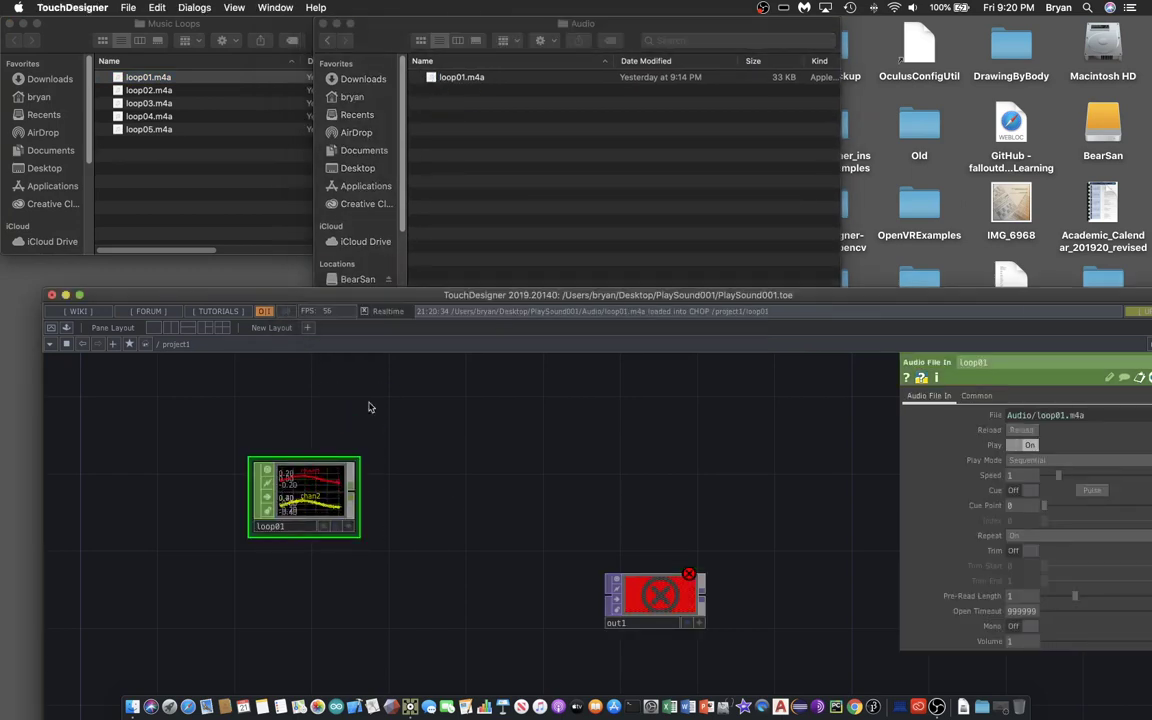
double_click(346, 295)
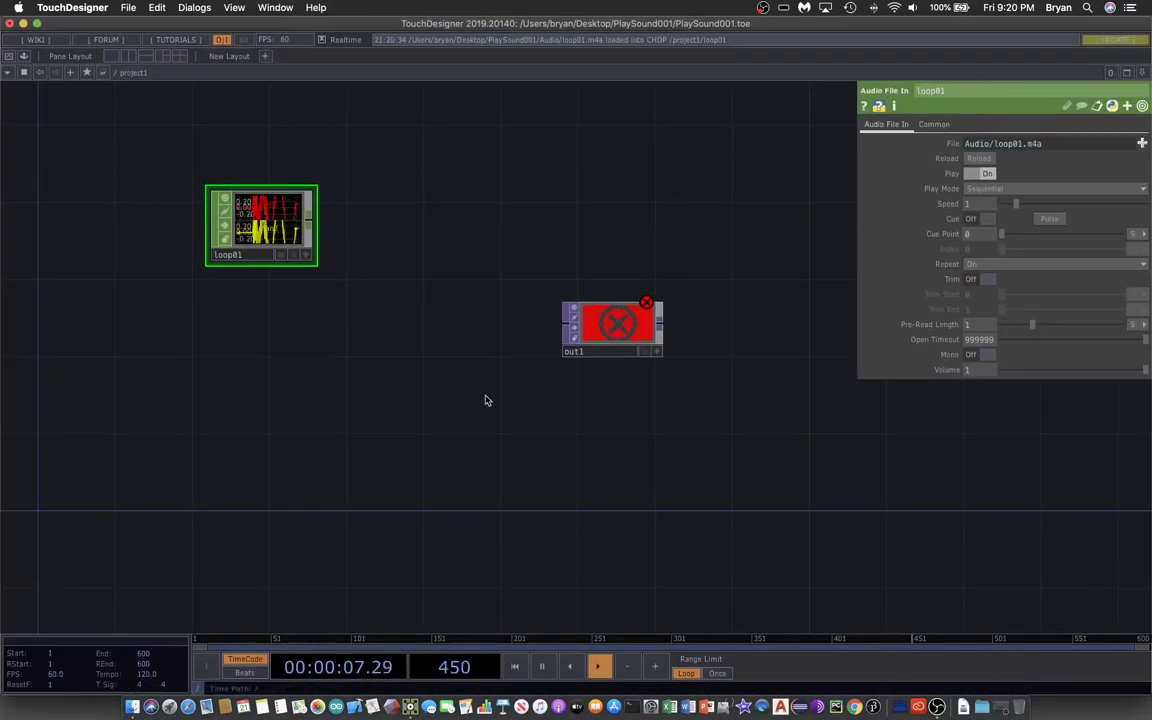
Add an Audio Device Out CHOP to the network, placed directly below the loop01 operator
scroll(686, 483, down, 1)
drag(588, 311, 601, 274)
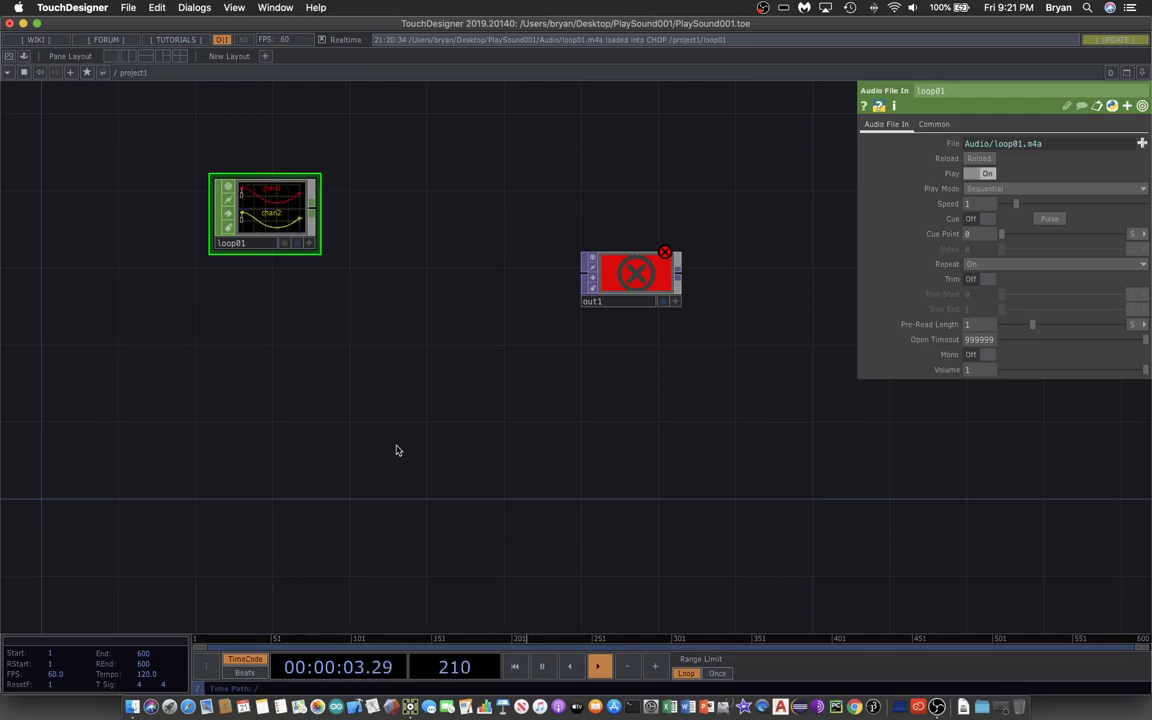
key(Tab)
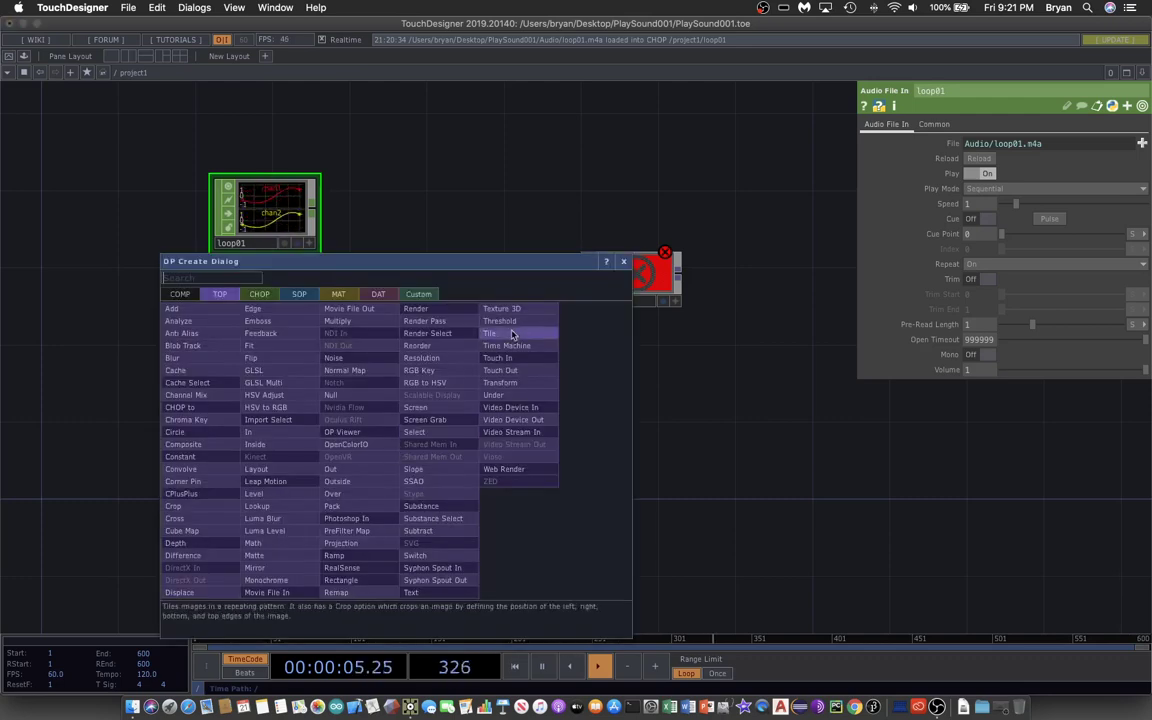
drag(451, 261, 680, 141)
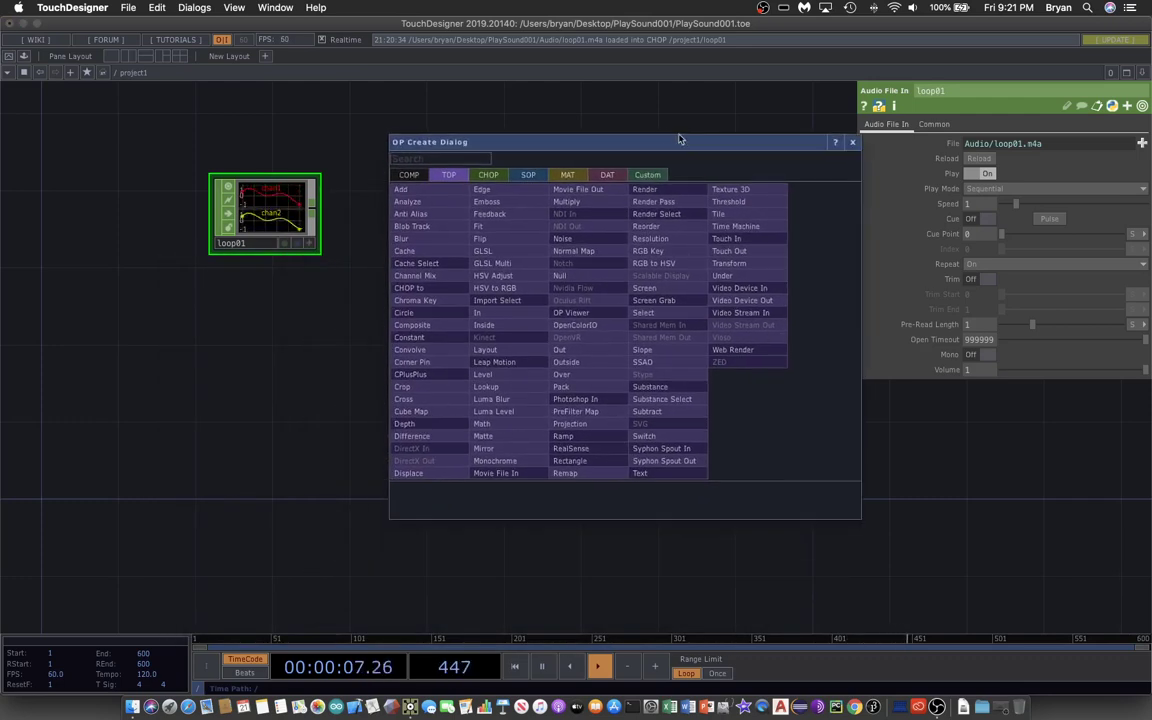
click(488, 175)
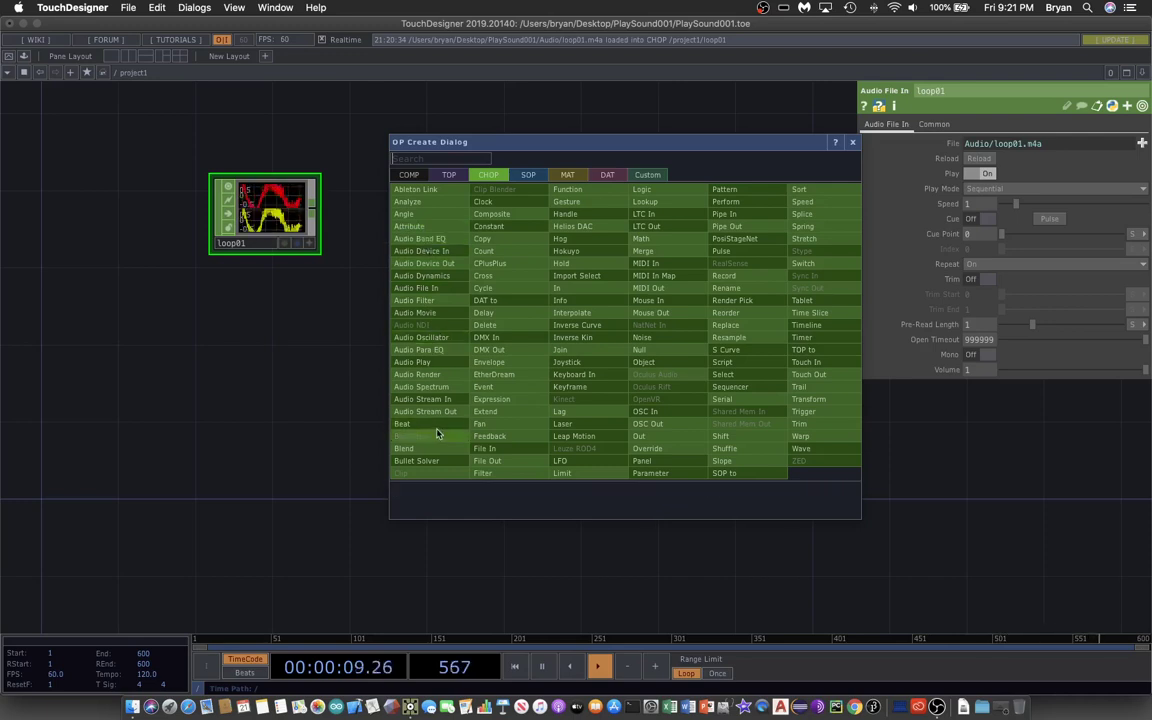
click(418, 263)
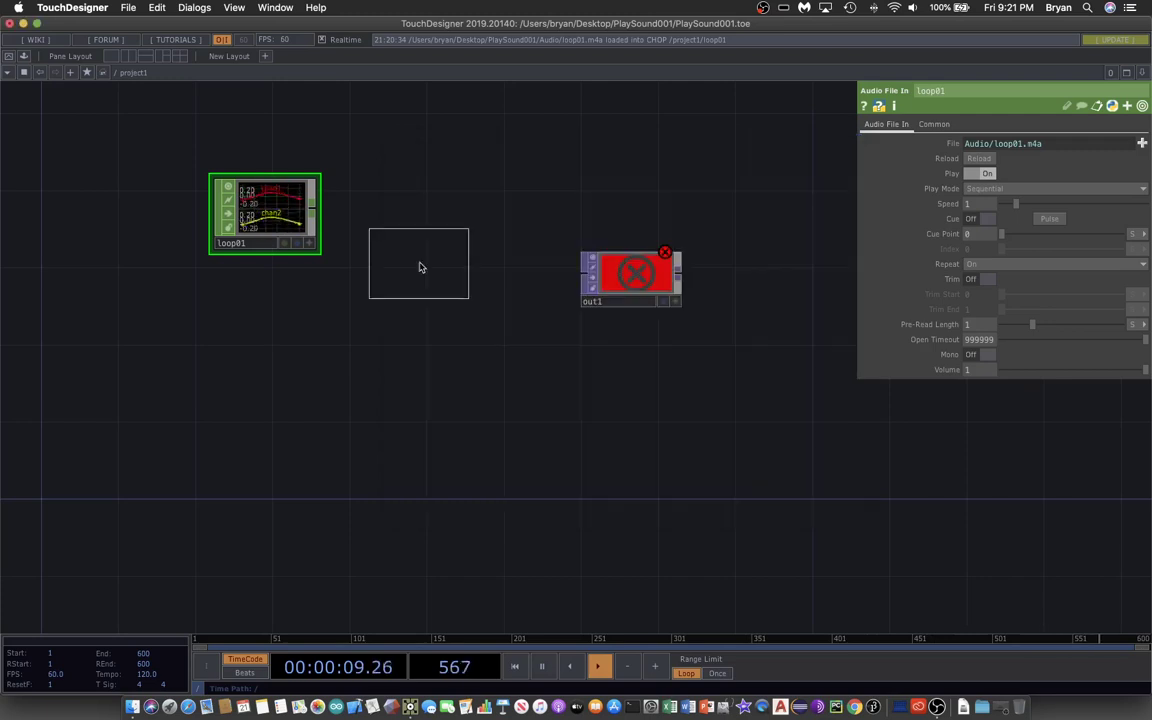
click(270, 345)
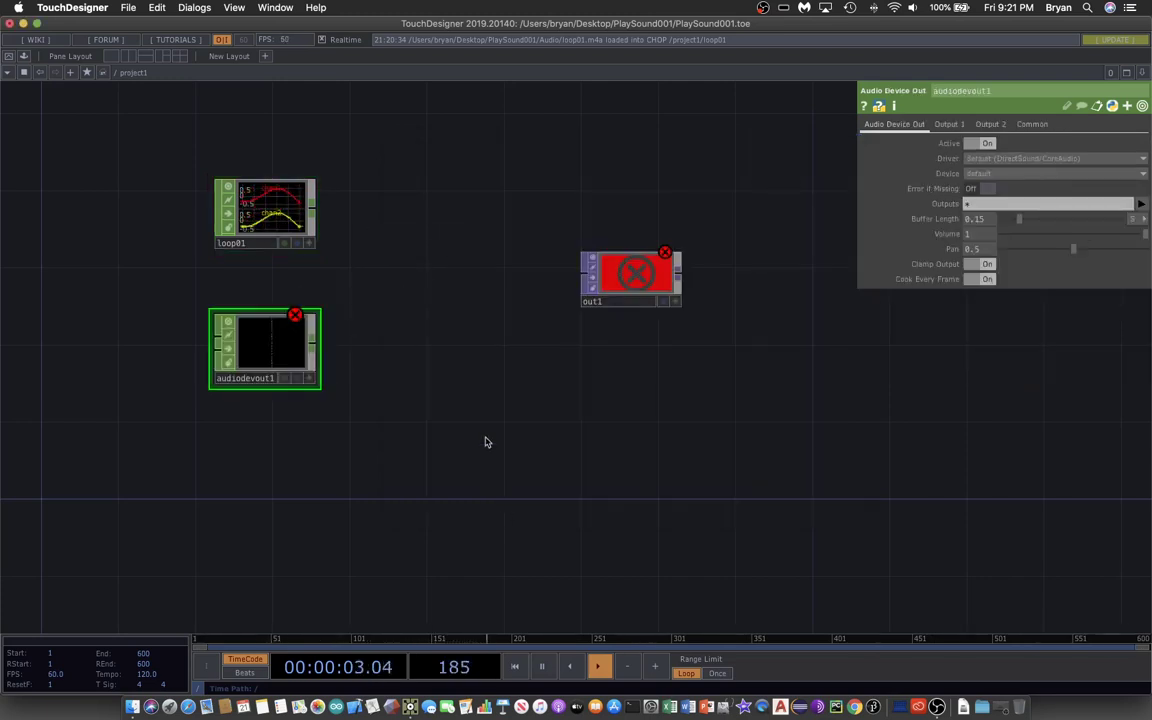
Connect the output of loop01 to the input of the Audio Device Out operator and raise the system volume
drag(476, 437, 509, 418)
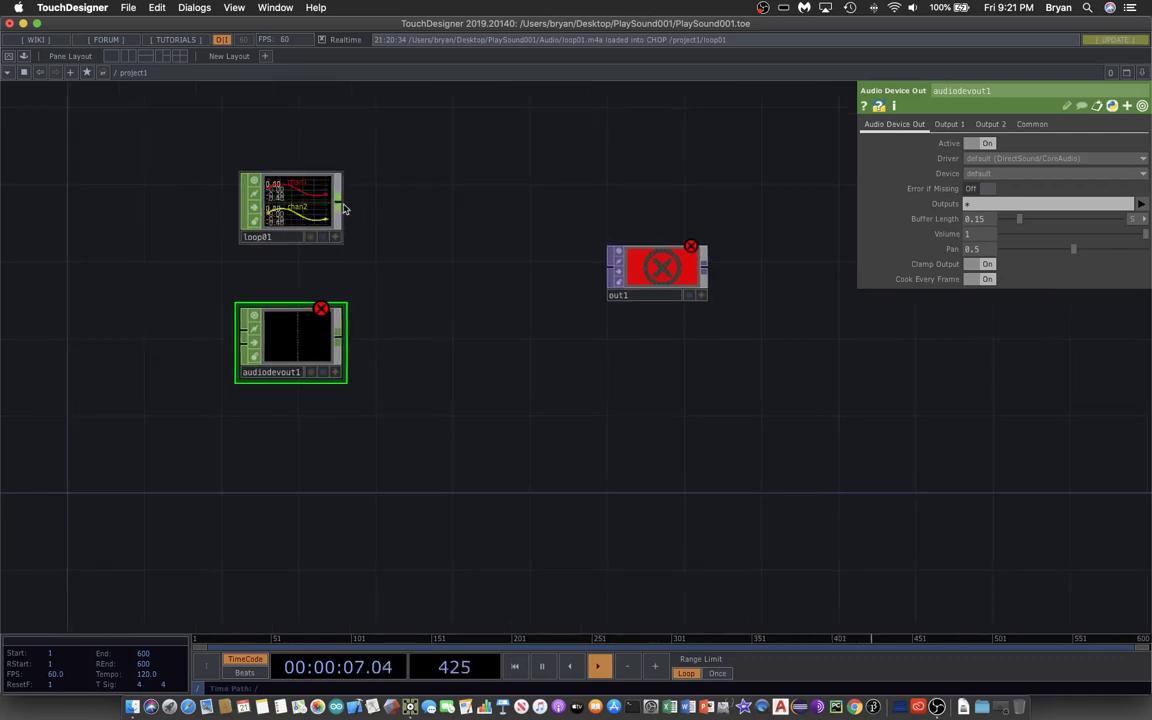
drag(341, 207, 222, 314)
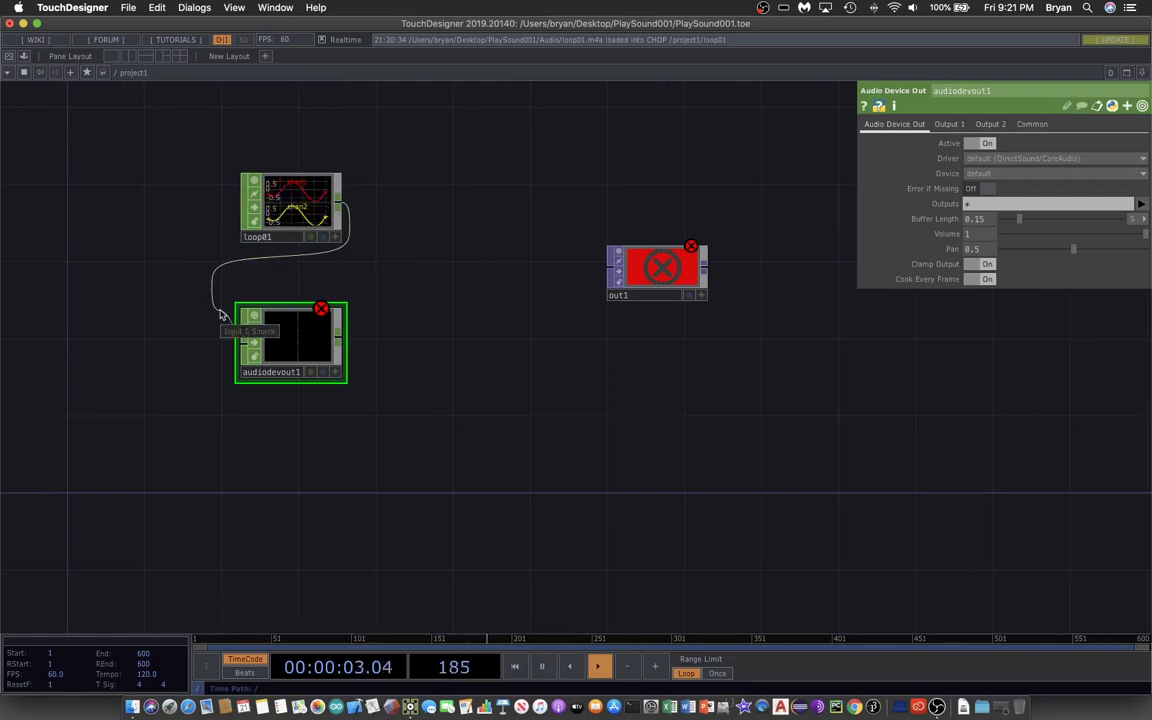
drag(222, 314, 222, 314)
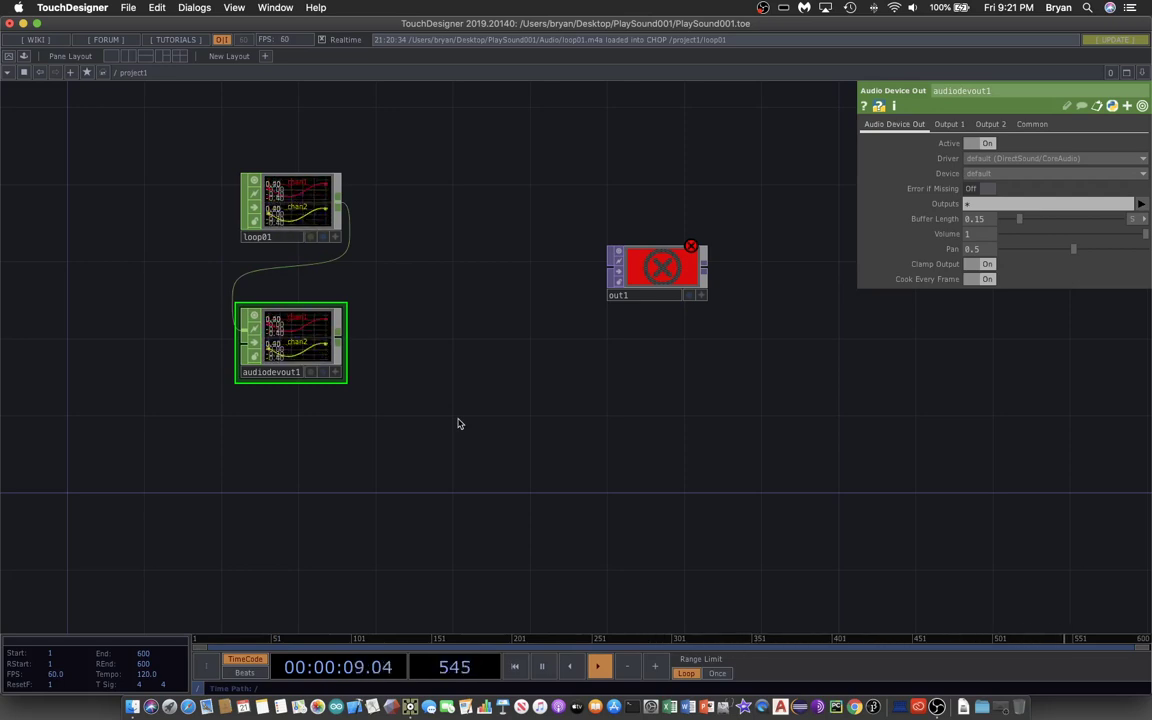
key(XF86AudioRaiseVolume)
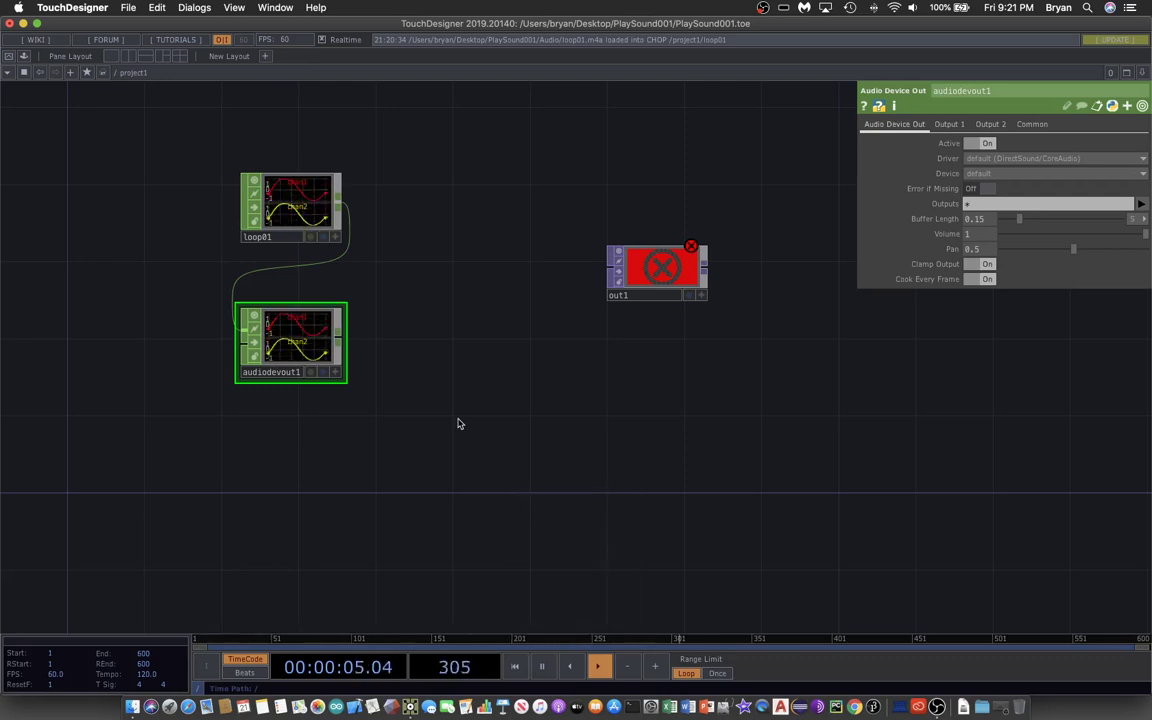
key(XF86AudioRaiseVolume)
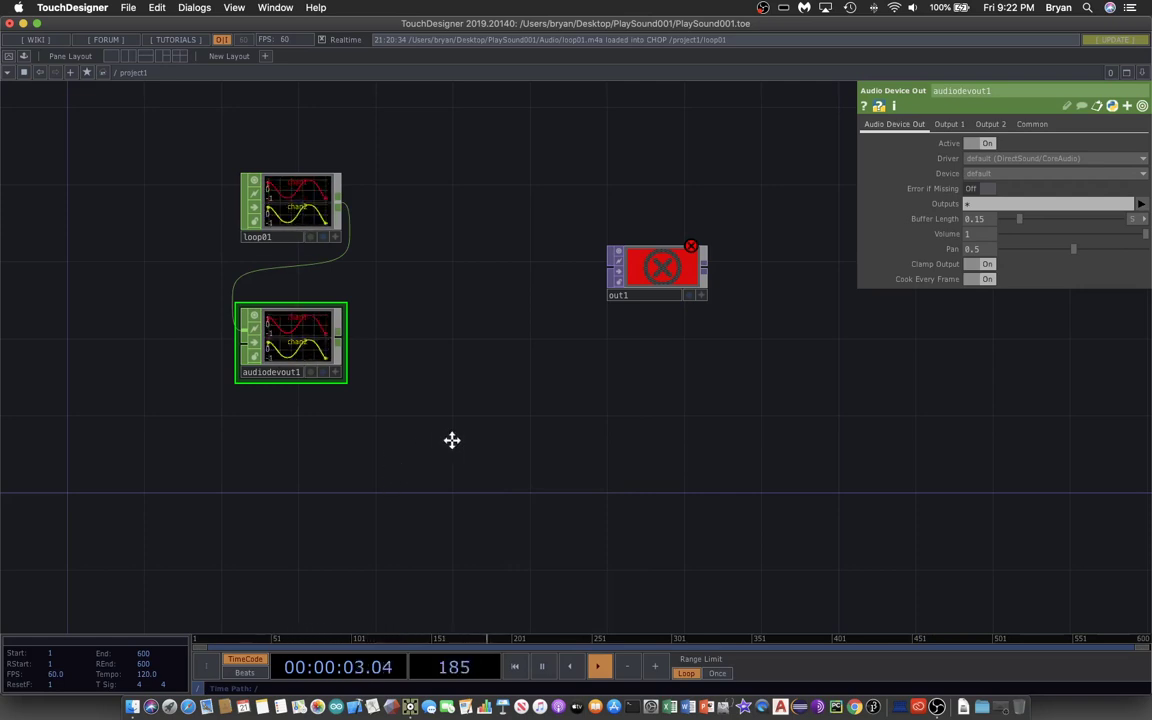
drag(453, 440, 413, 451)
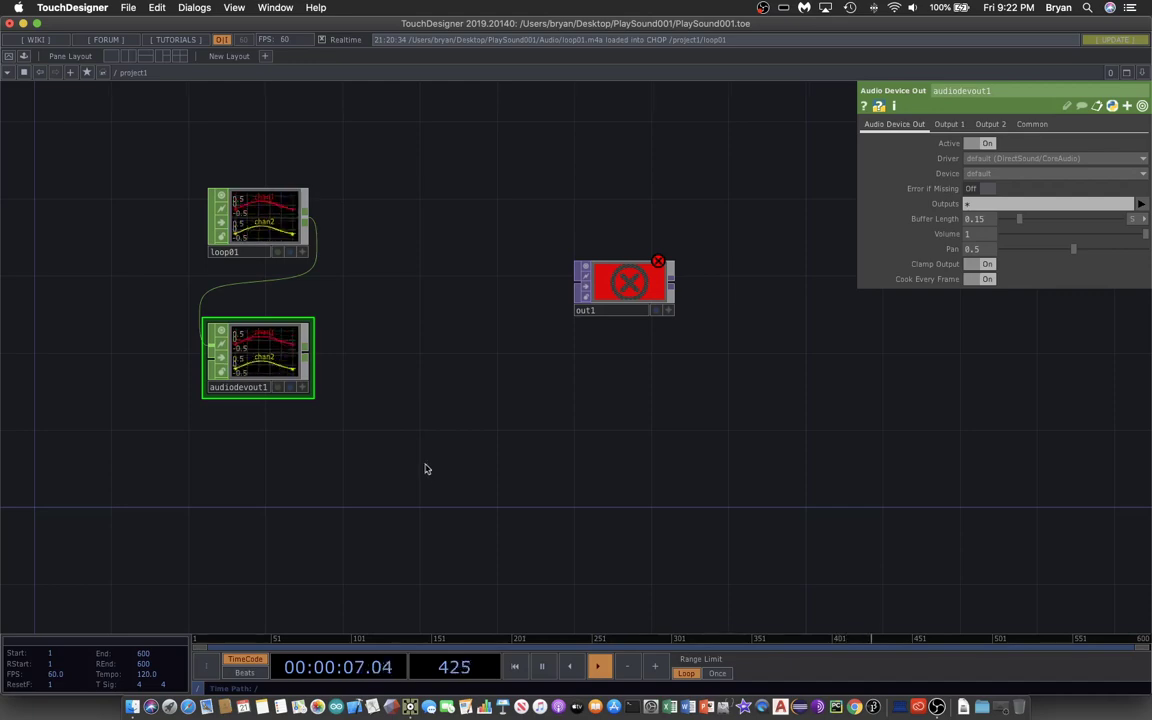
scroll(424, 464, up, 3)
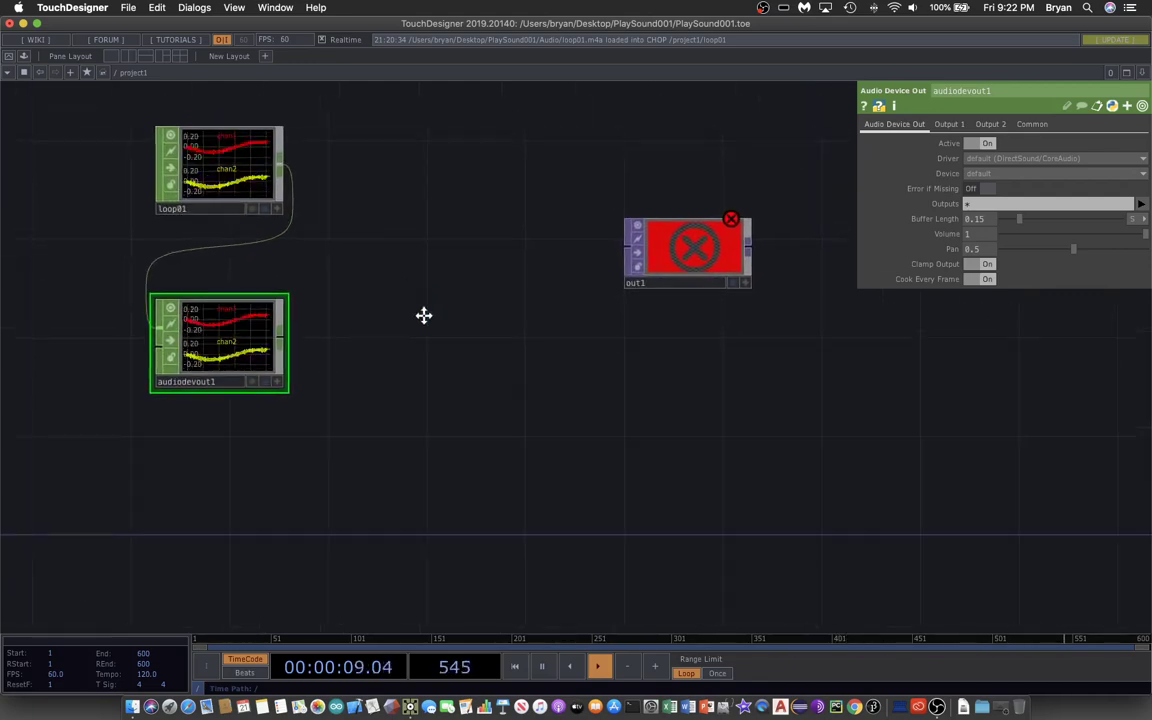
drag(424, 314, 501, 319)
scroll(501, 319, up, 2)
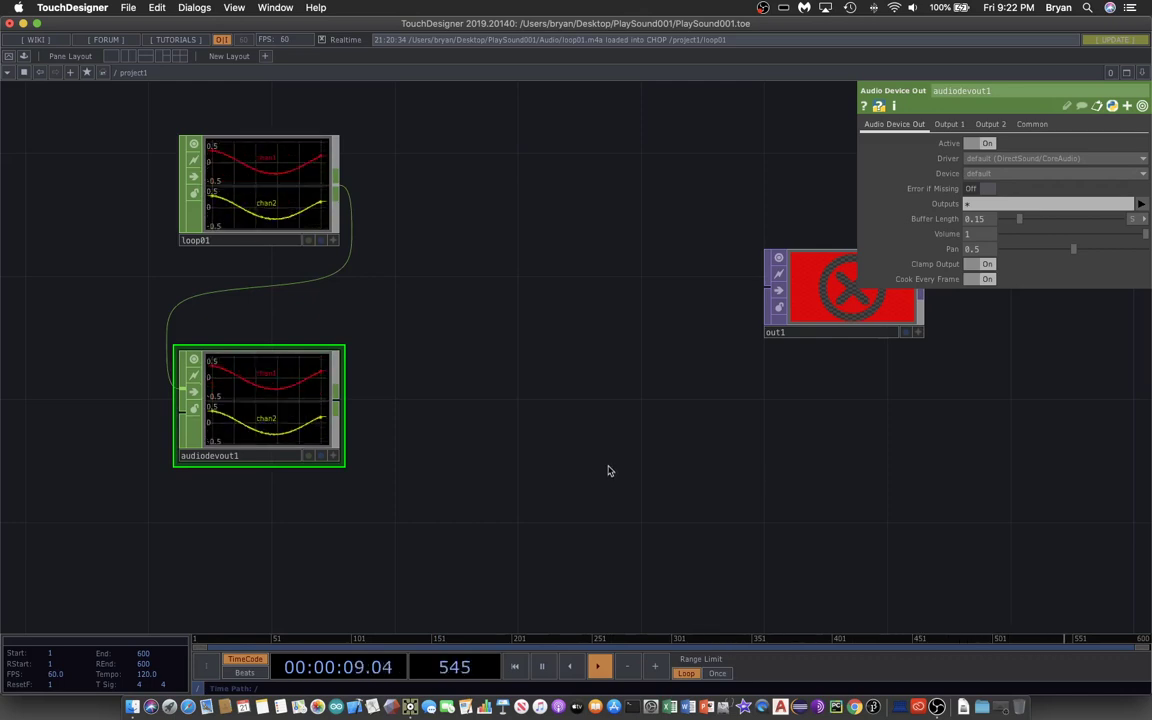
scroll(490, 482, down, 1)
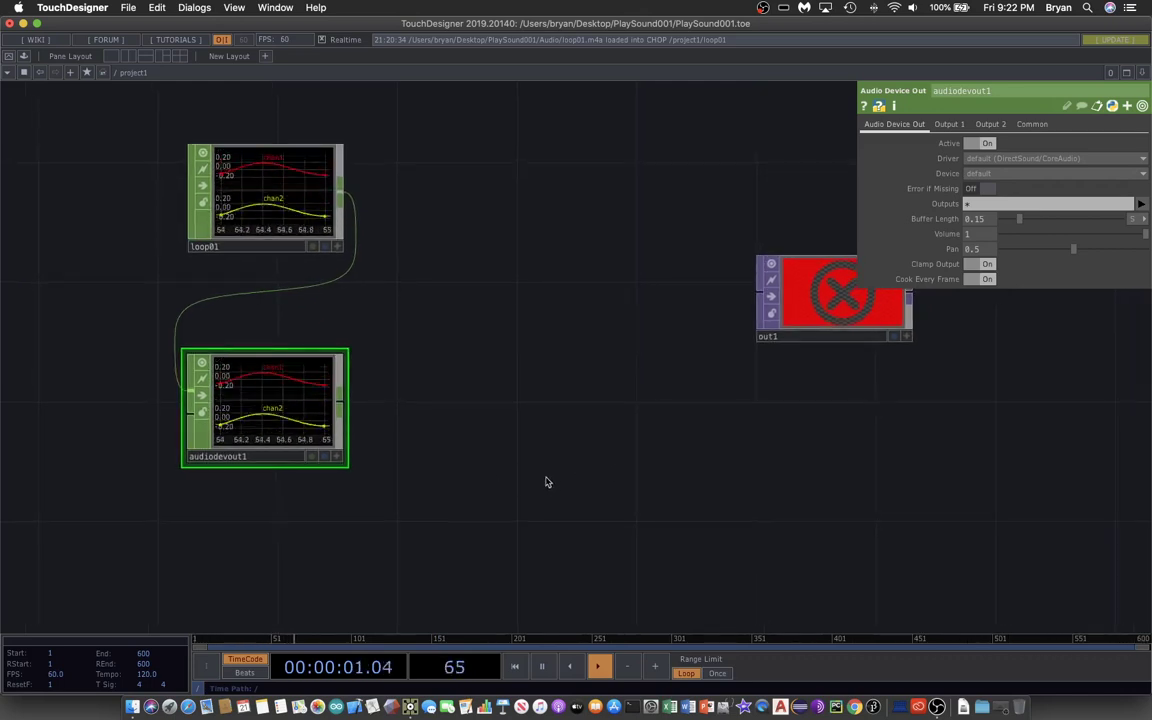
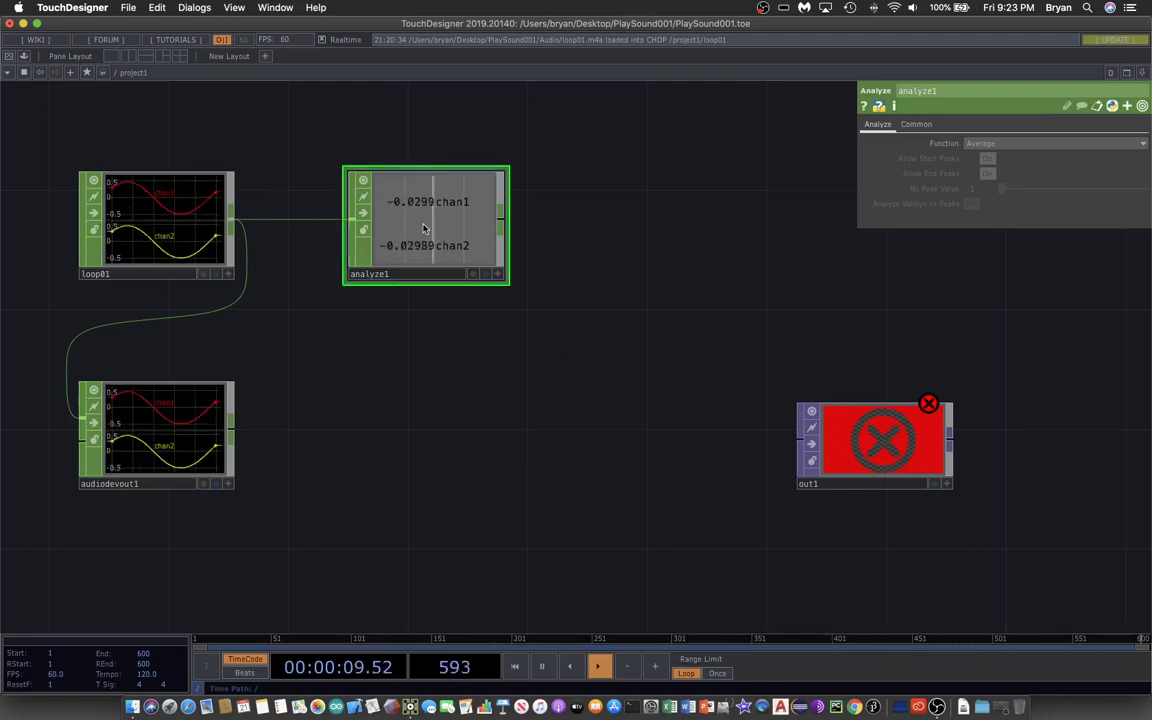
Set the function of the analyze1 operator to RMS Power
click(986, 145)
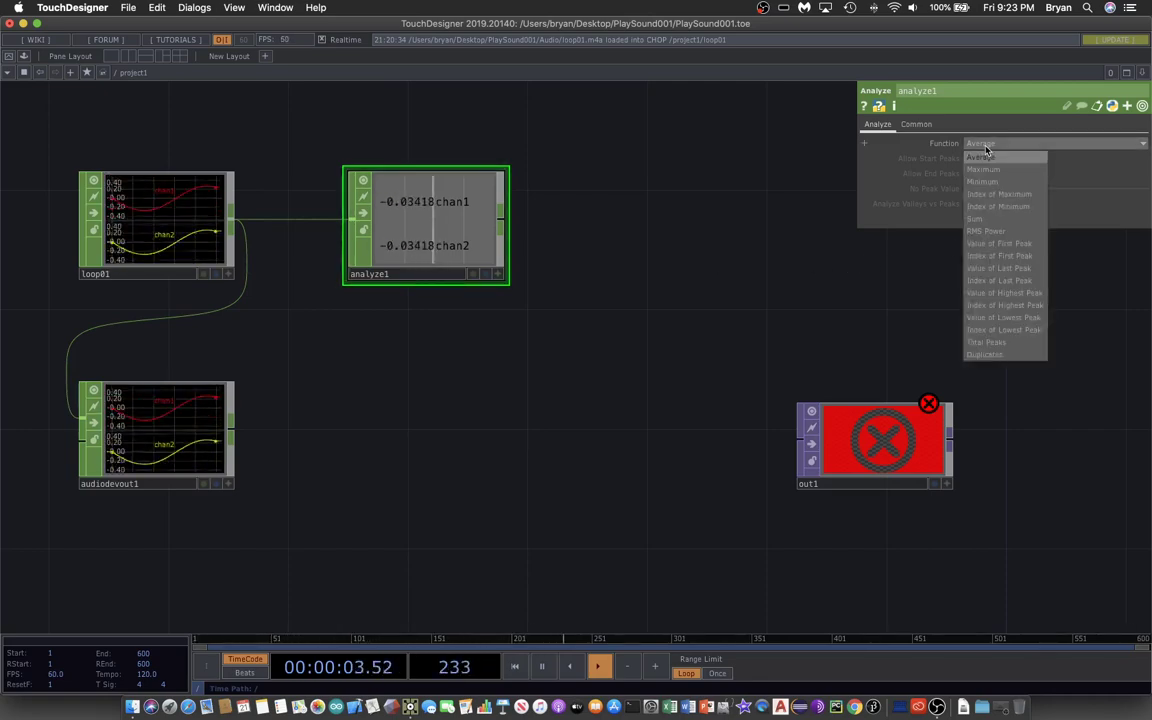
click(1016, 233)
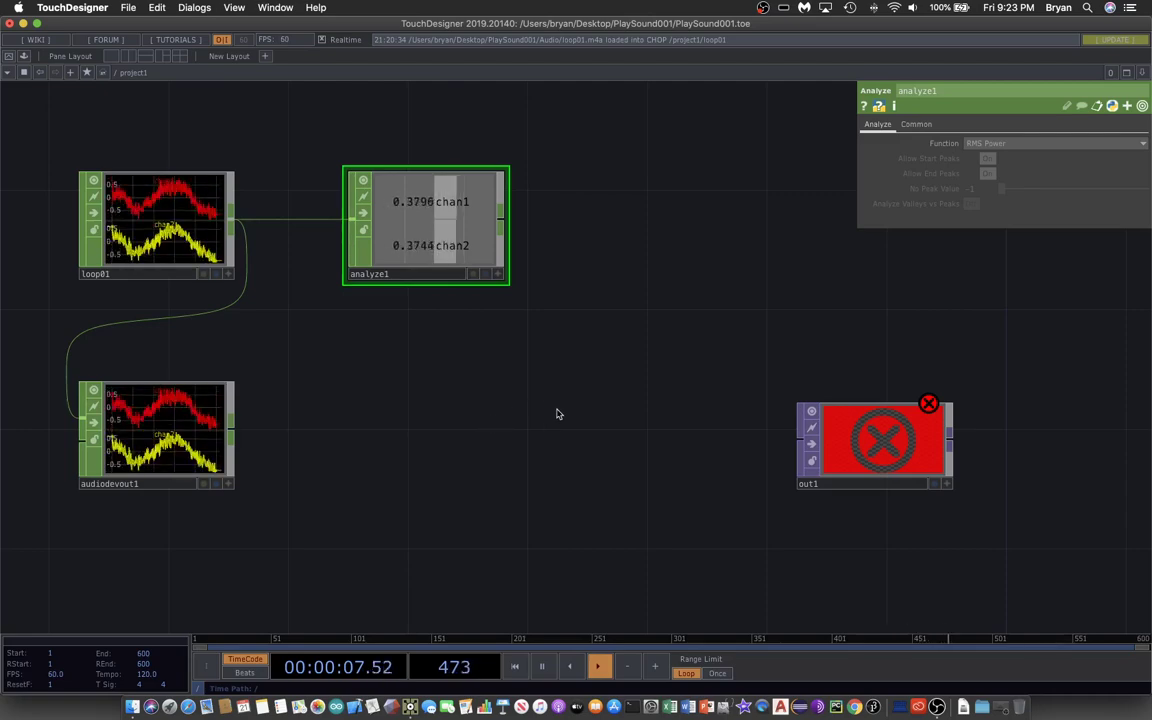
Add a Math CHOP beside analyze1 in the network and connect the output of analyze1 to its input
drag(557, 410, 548, 412)
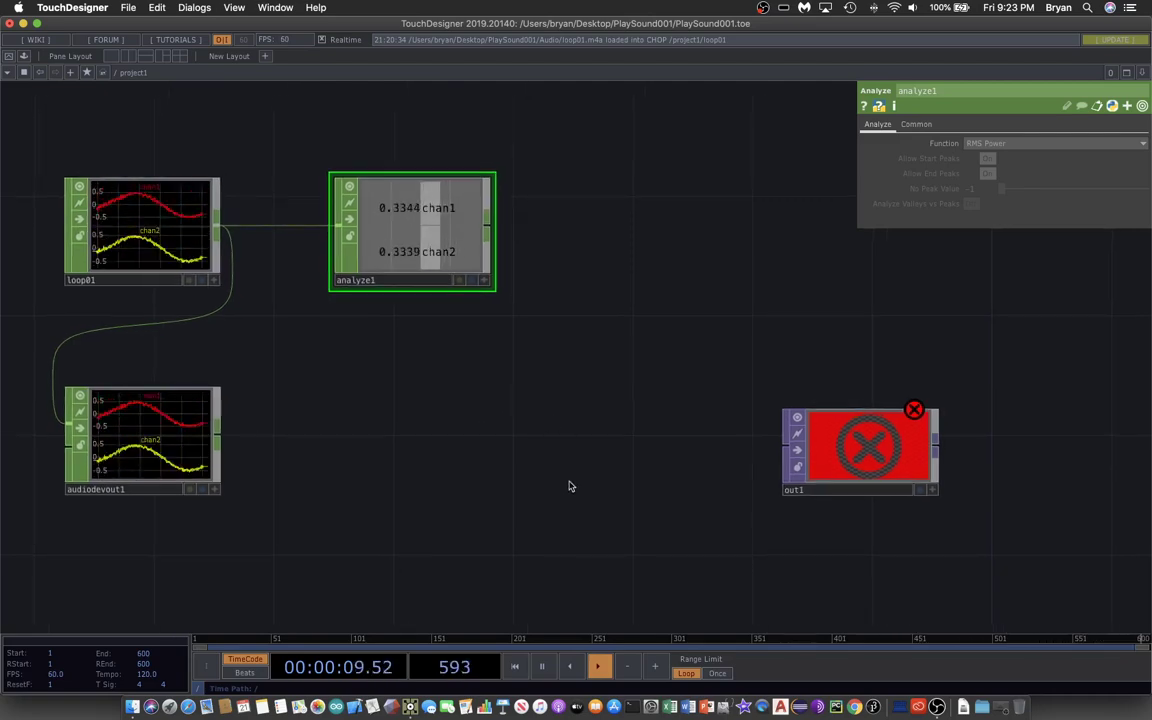
key(Tab)
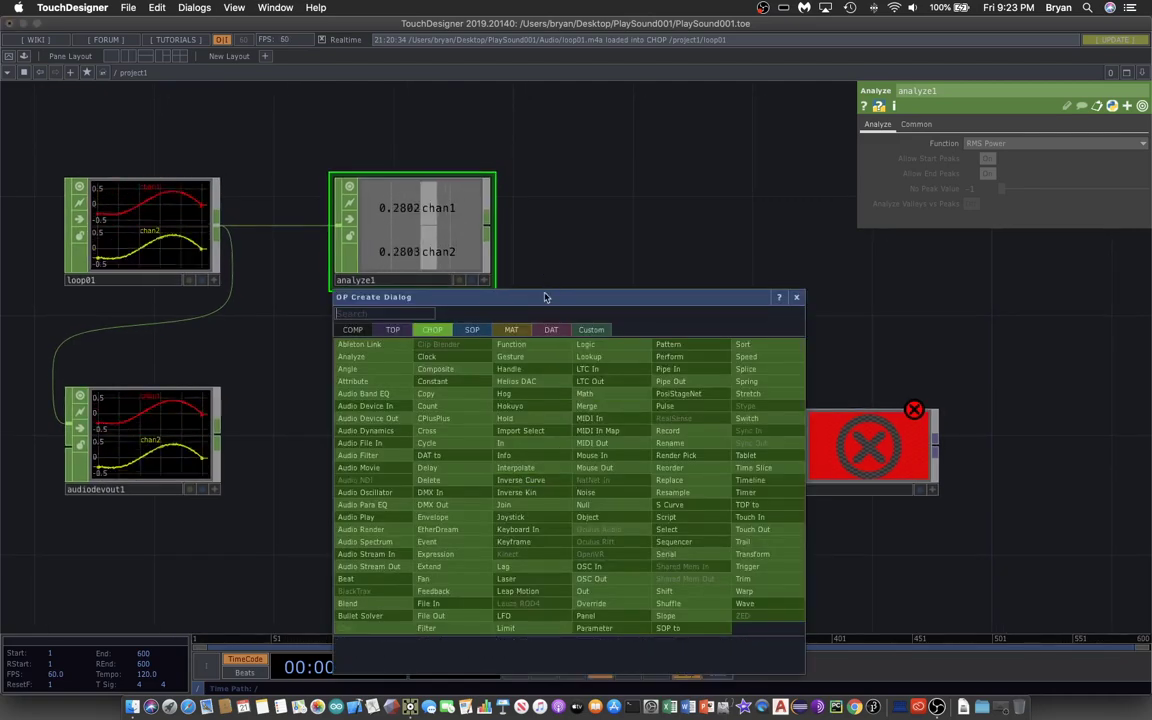
drag(585, 290, 823, 128)
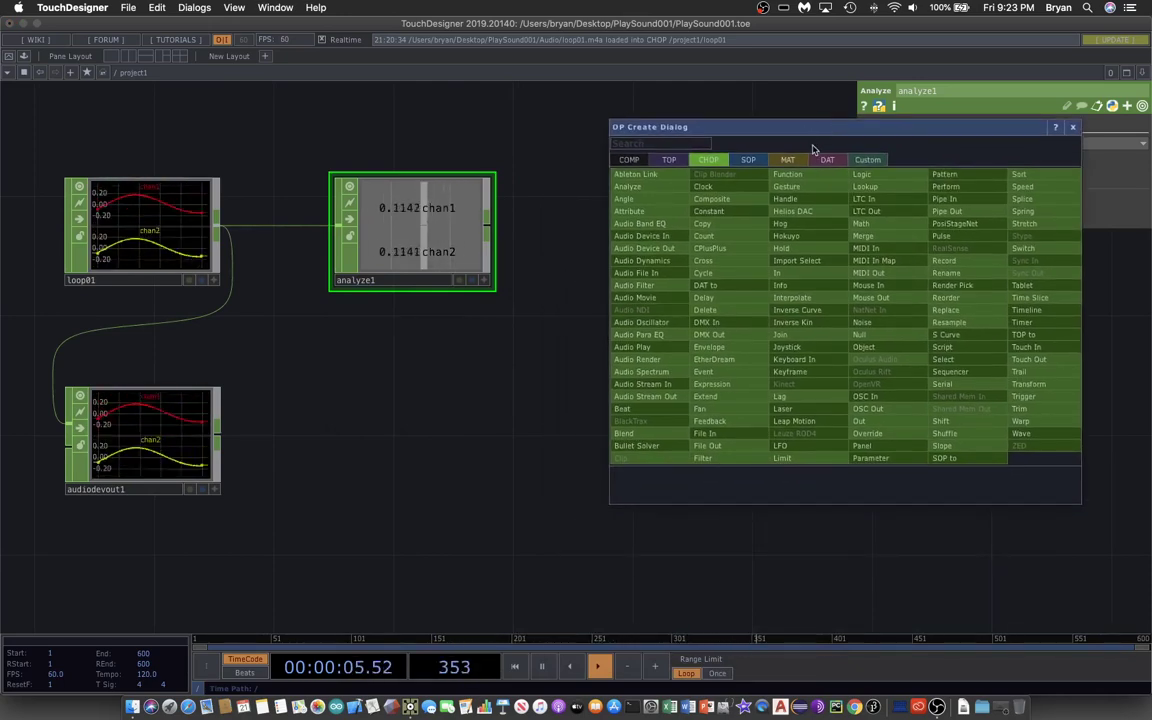
click(859, 421)
click(860, 450)
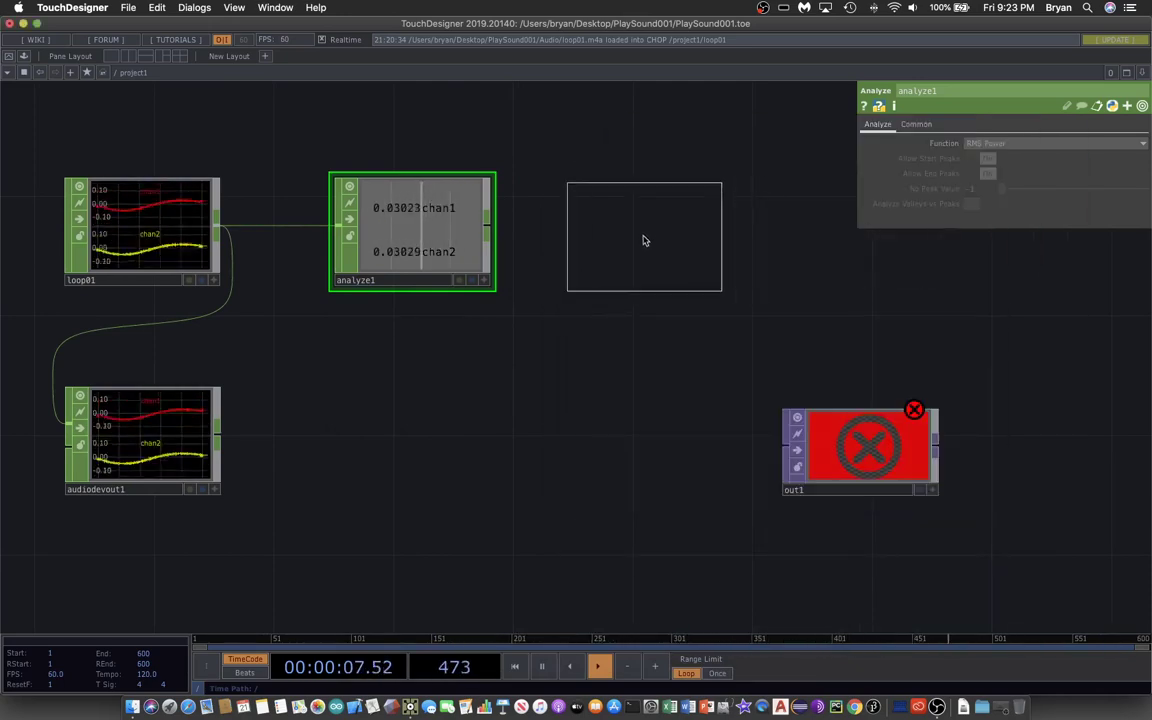
click(629, 238)
scroll(520, 375, right, 5)
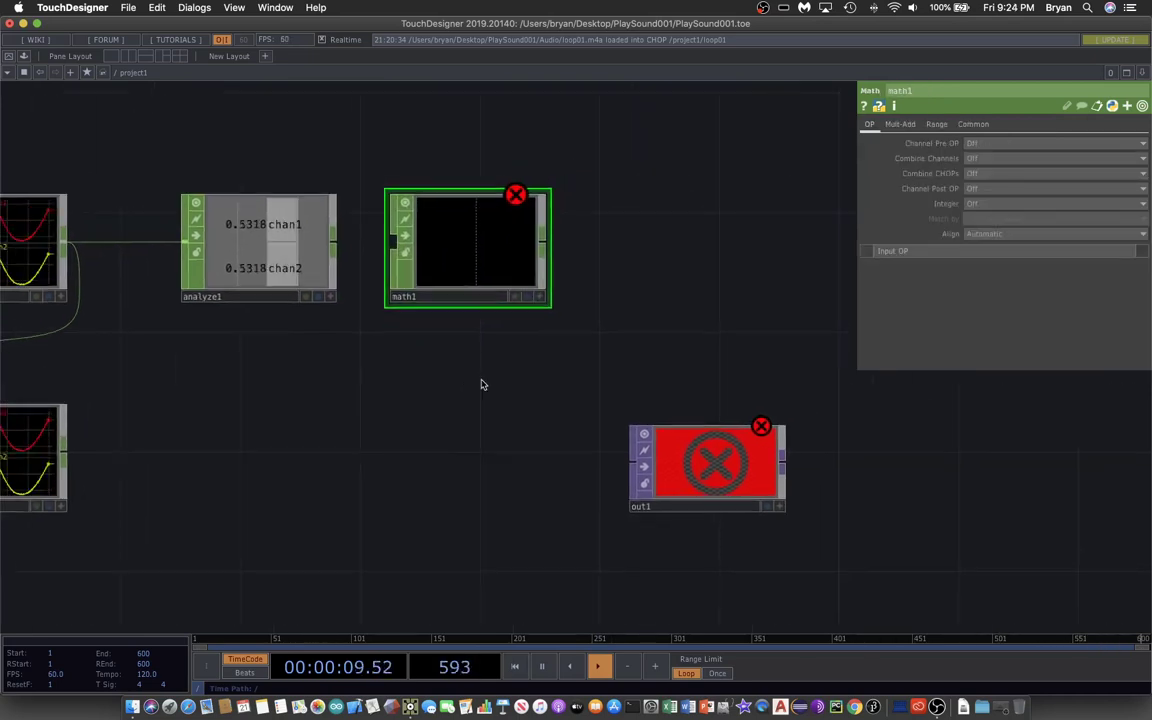
drag(334, 243, 394, 241)
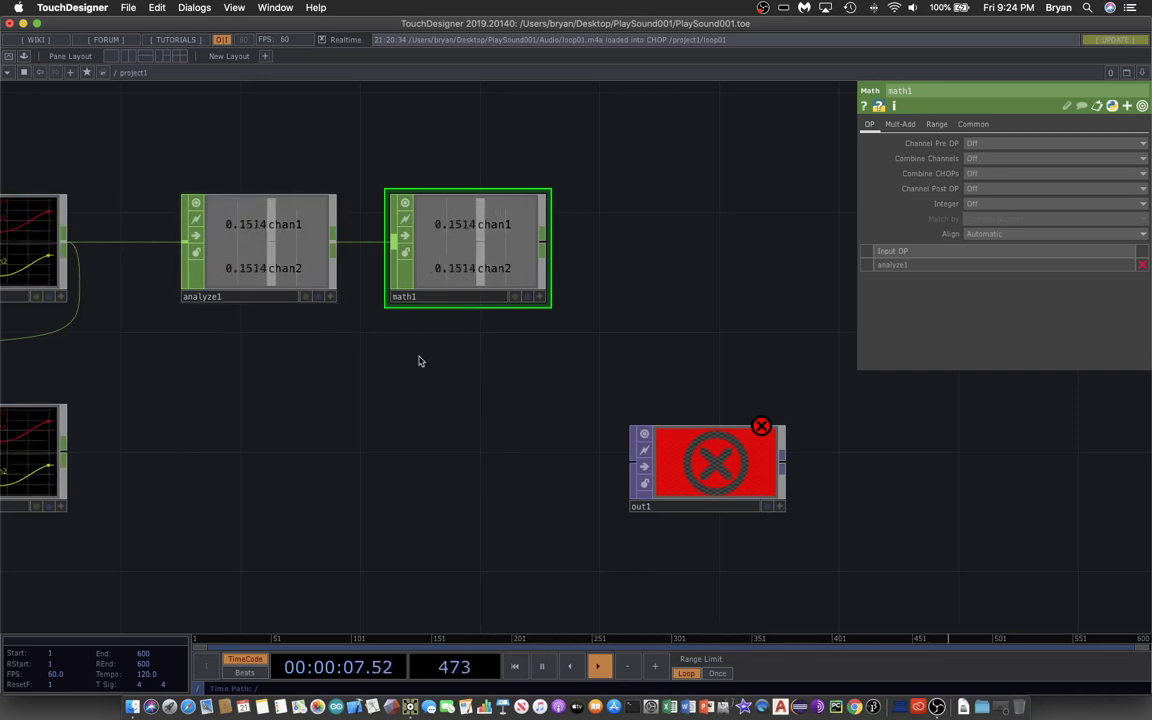
View the channel levels of analyze1 in a separate viewer window, and close that window
right_click(275, 230)
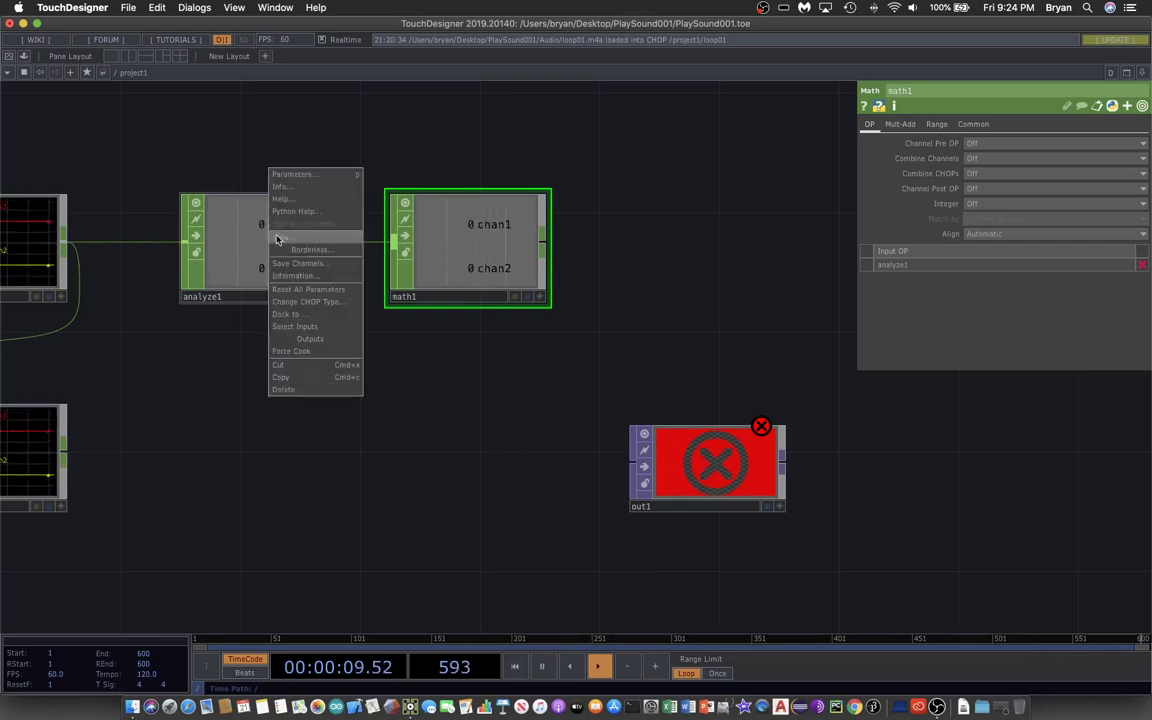
click(278, 238)
drag(410, 343, 585, 457)
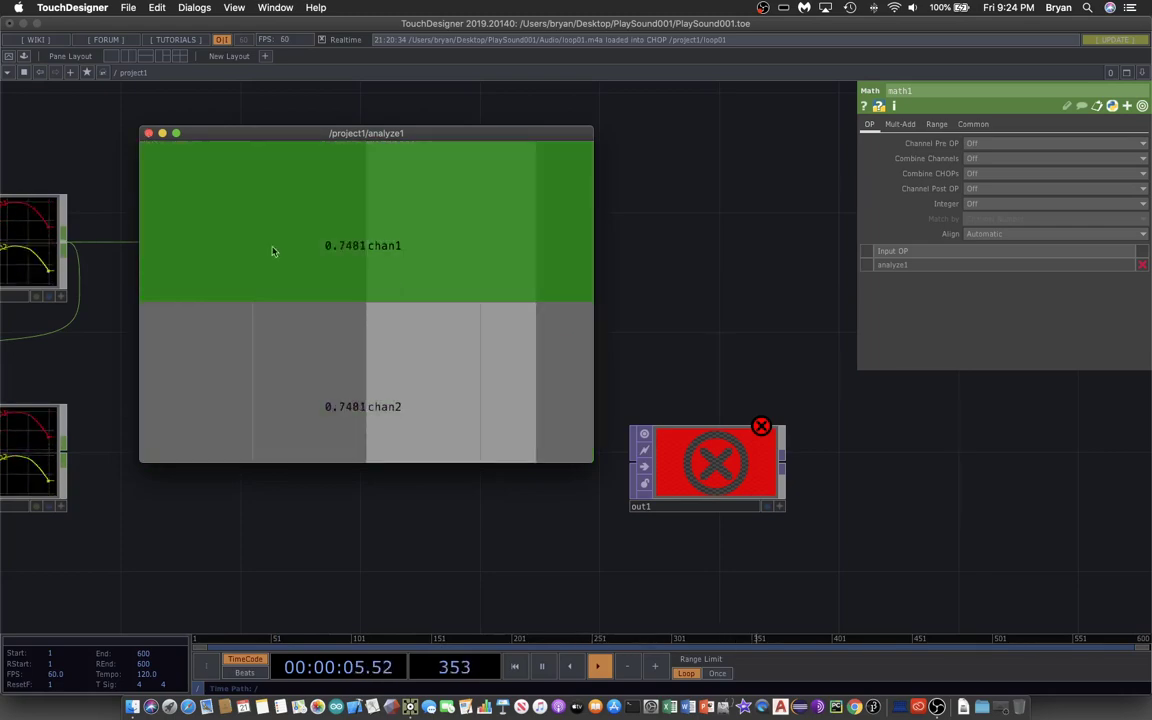
click(148, 133)
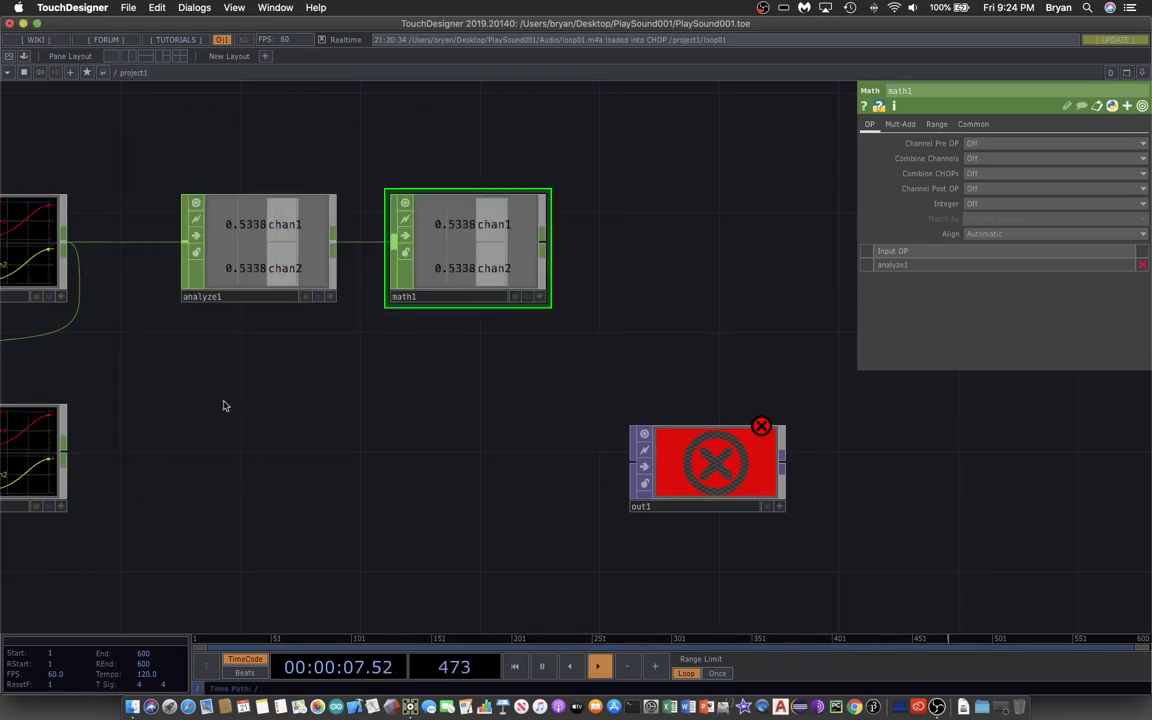
Add a Circle TOP to the network, placed above the analyze1 operator
drag(289, 423, 386, 527)
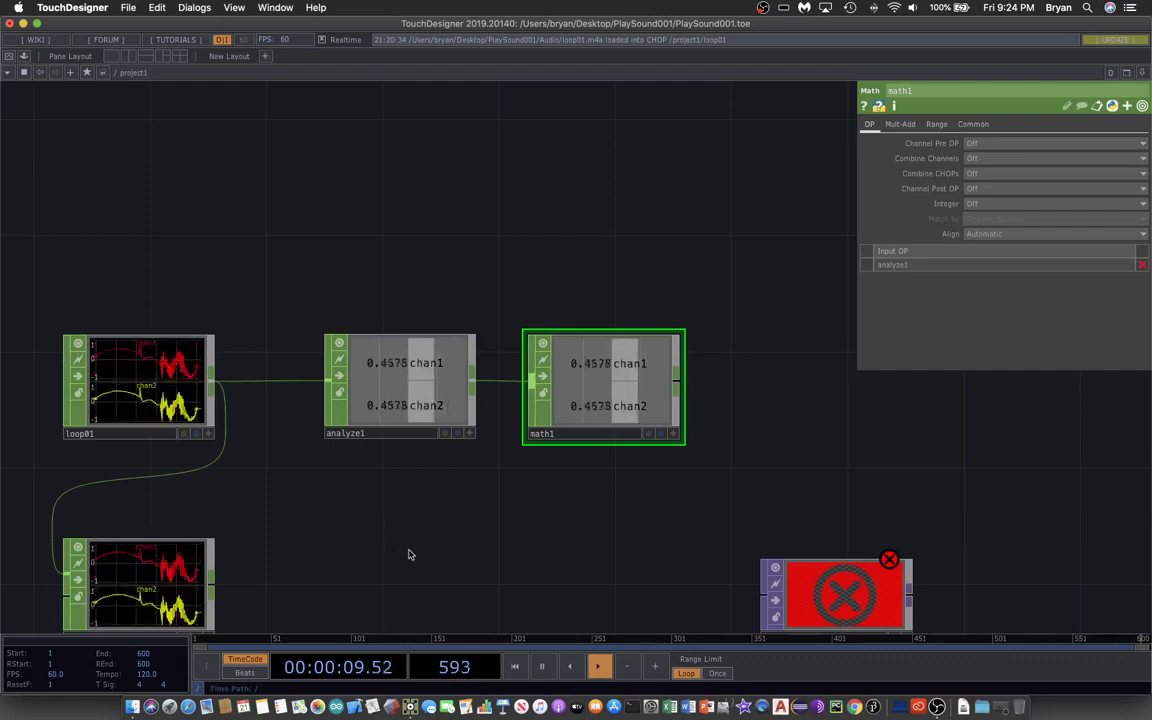
key(Tab)
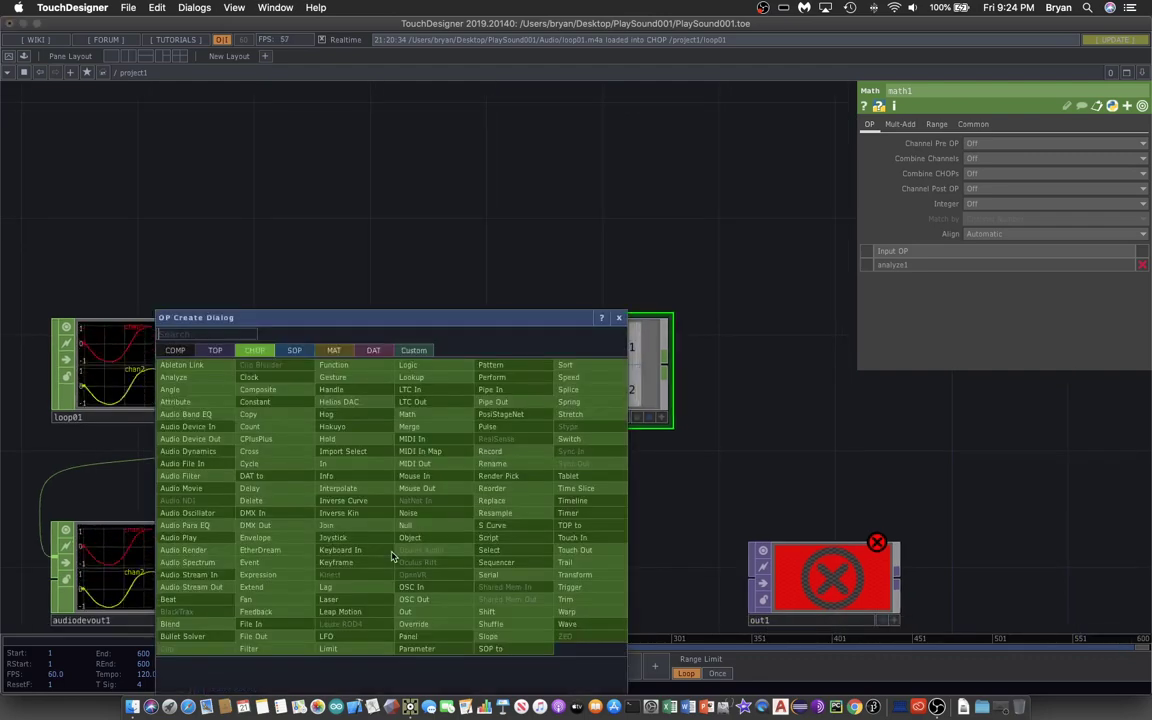
click(215, 350)
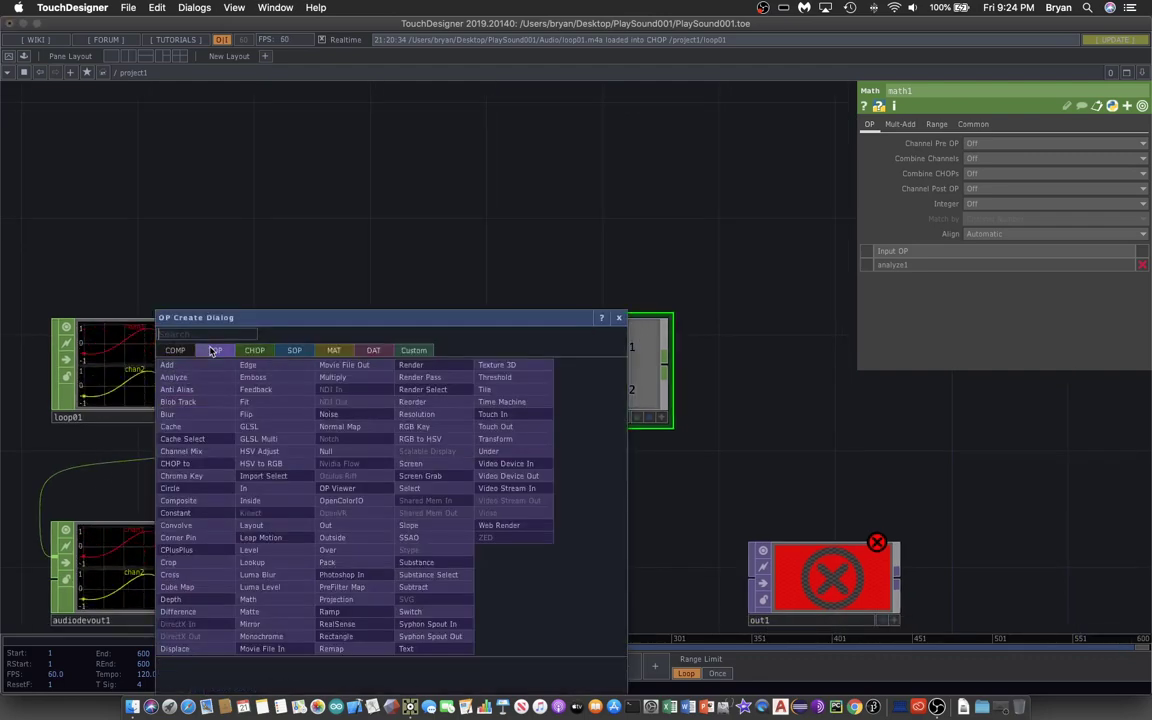
drag(398, 318, 673, 127)
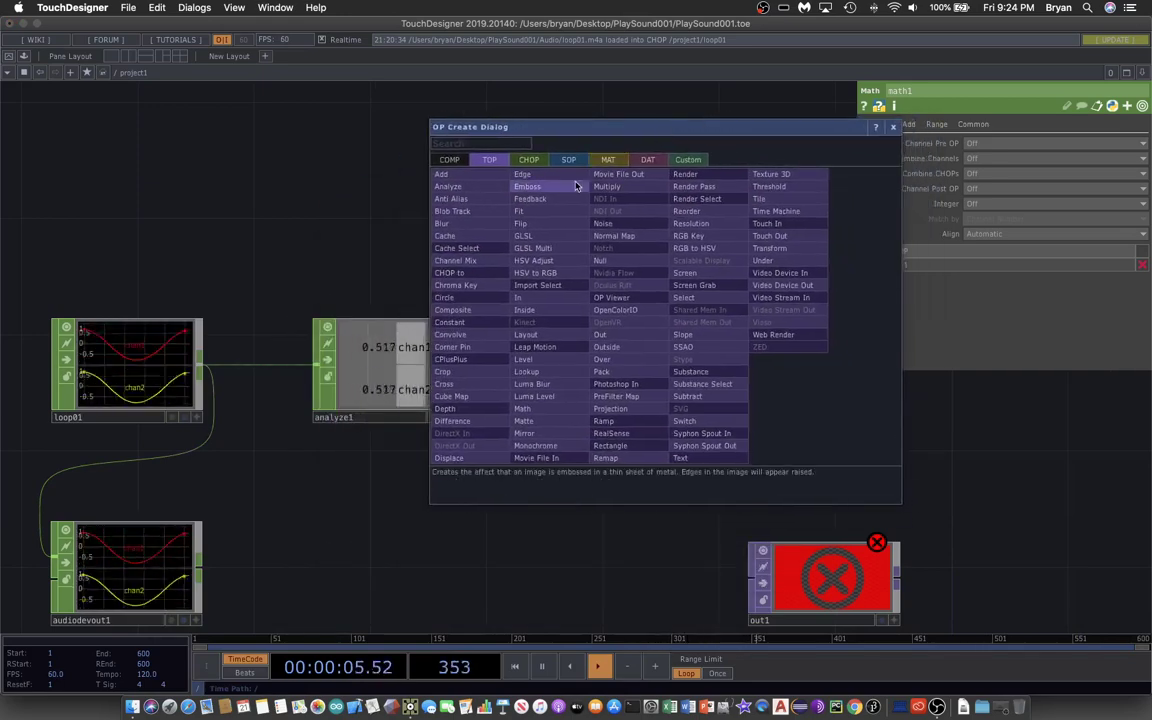
click(470, 286)
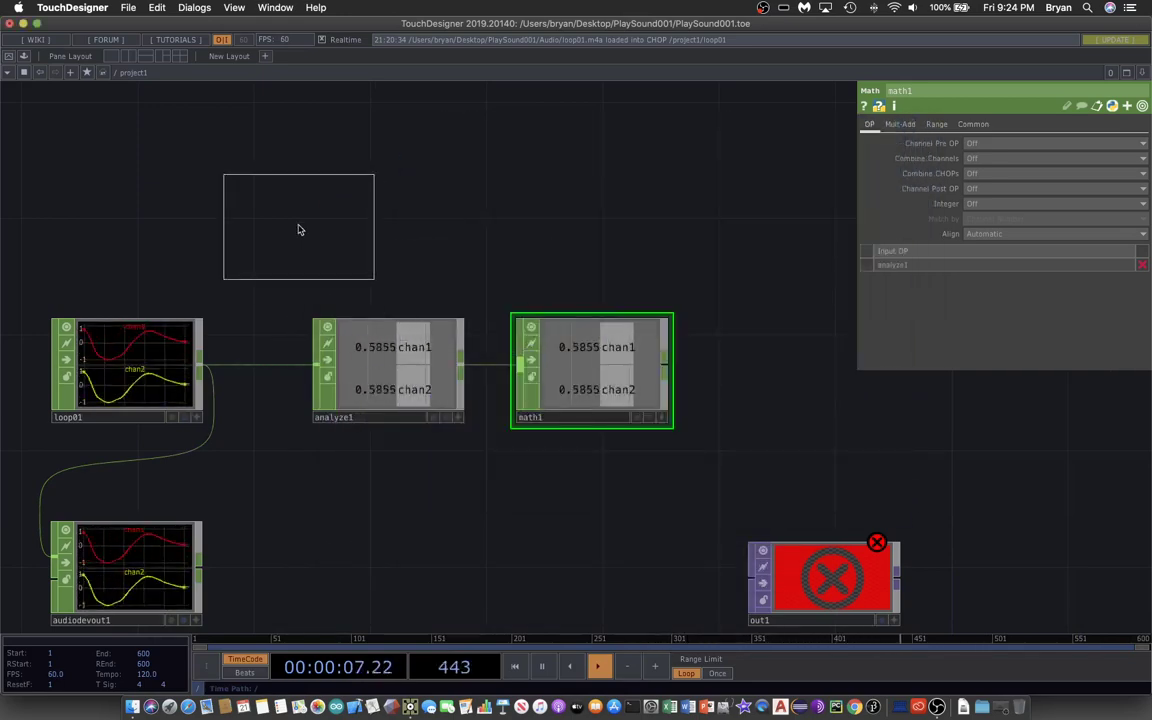
click(389, 212)
Set the circle's fill color to orange (red 1, green 0.545, blue 0)
scroll(617, 249, right, 5)
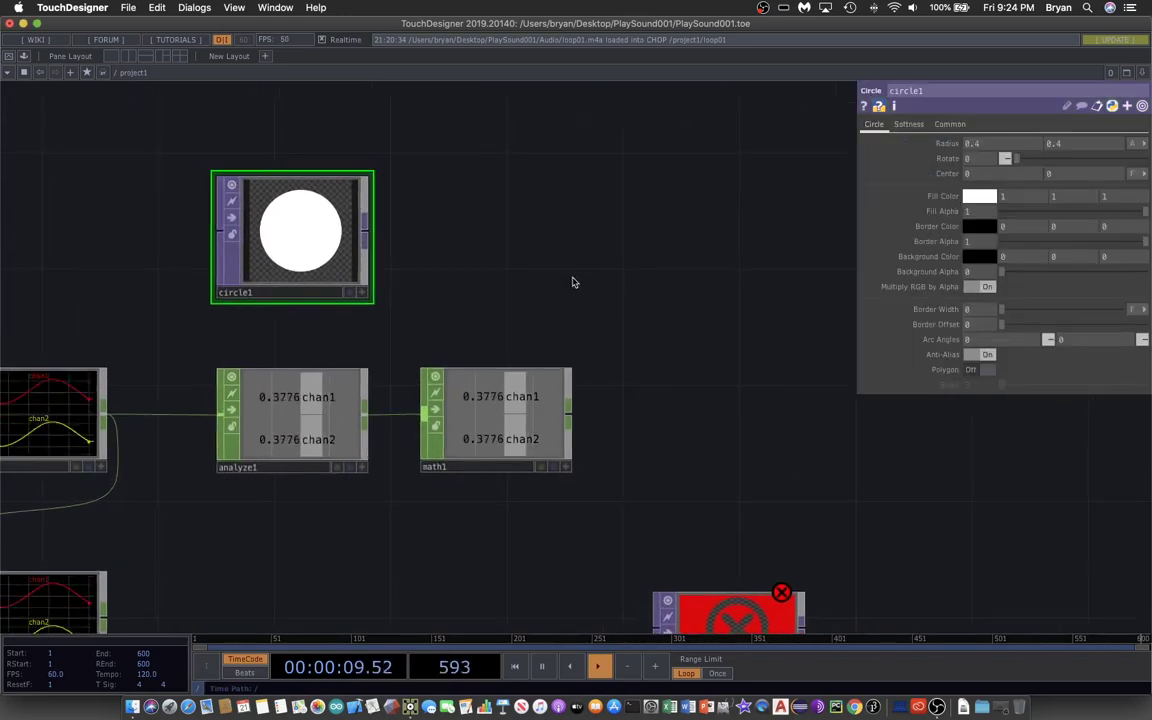
click(980, 196)
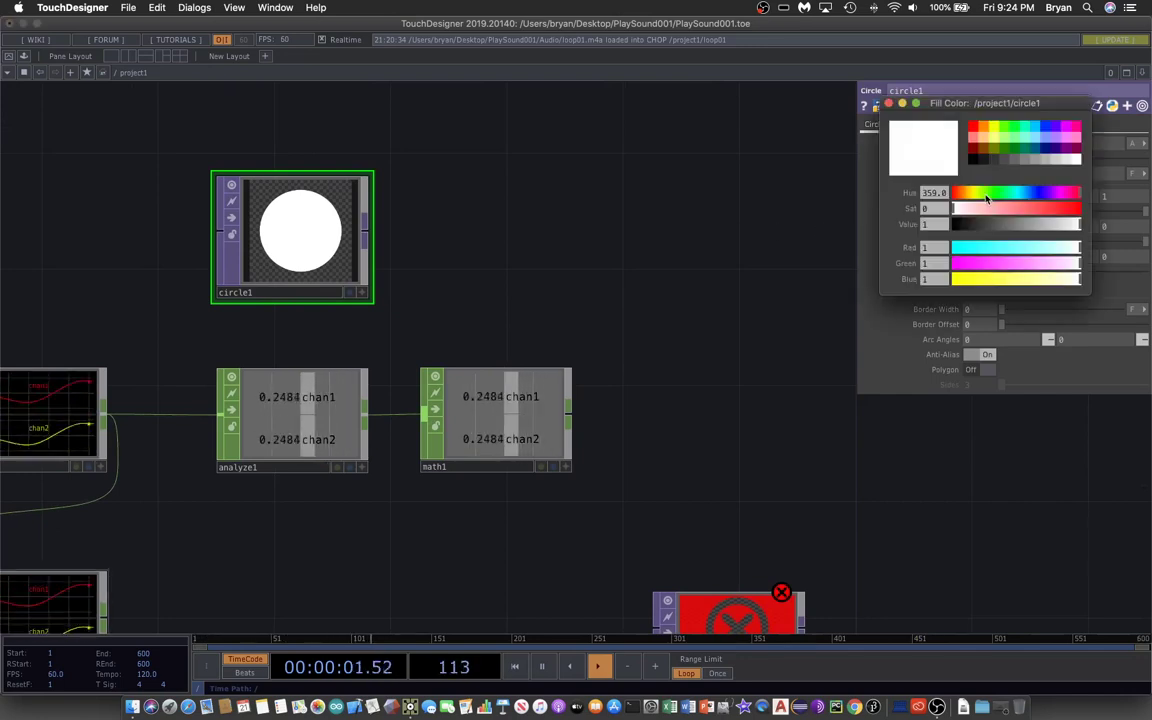
click(986, 127)
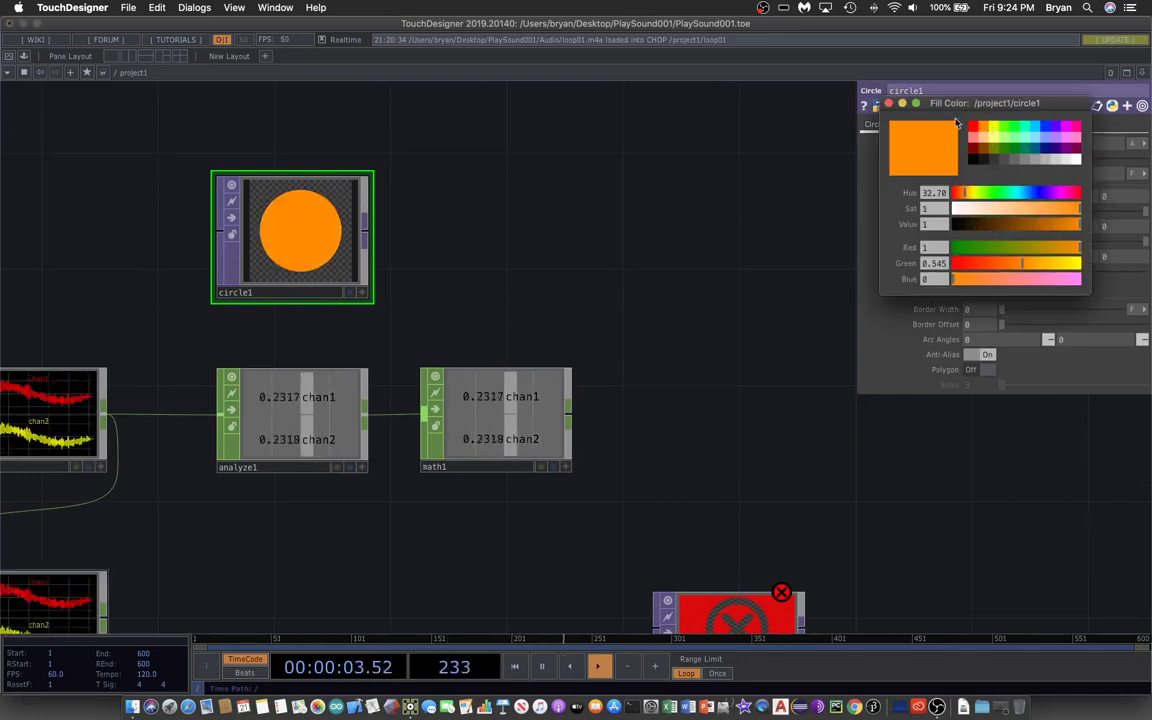
click(890, 104)
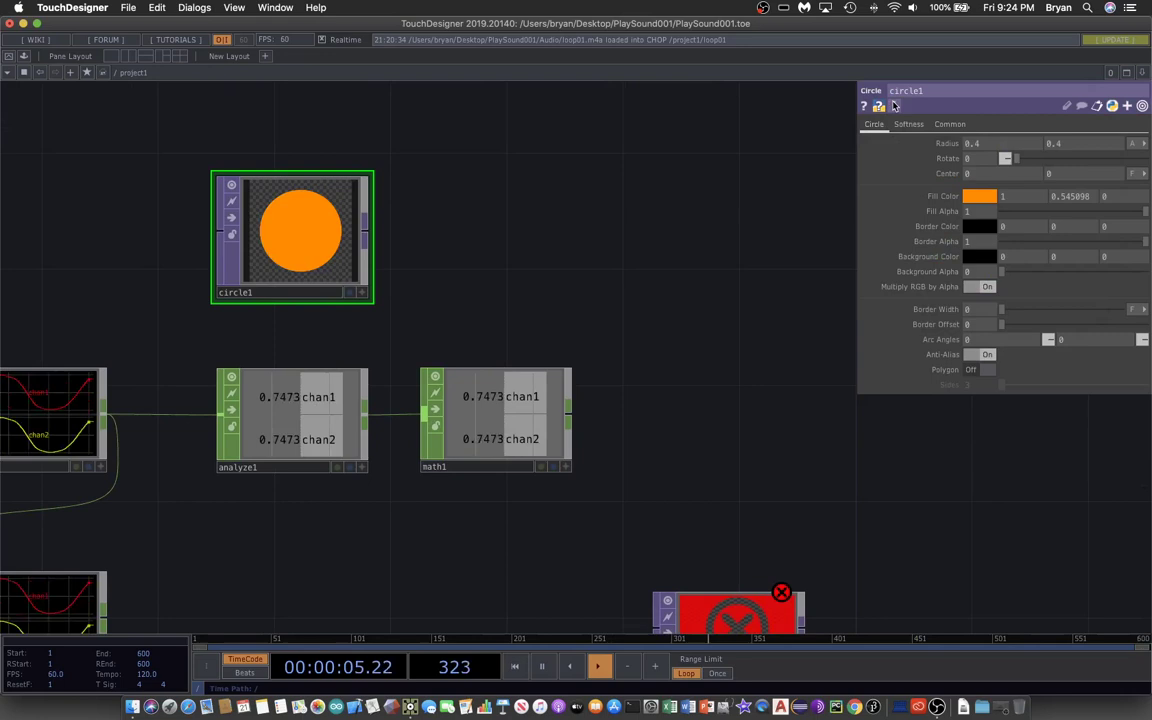
Switch the circle's output resolution to Custom Resolution and set it to 1280 x 720
click(947, 125)
click(1133, 144)
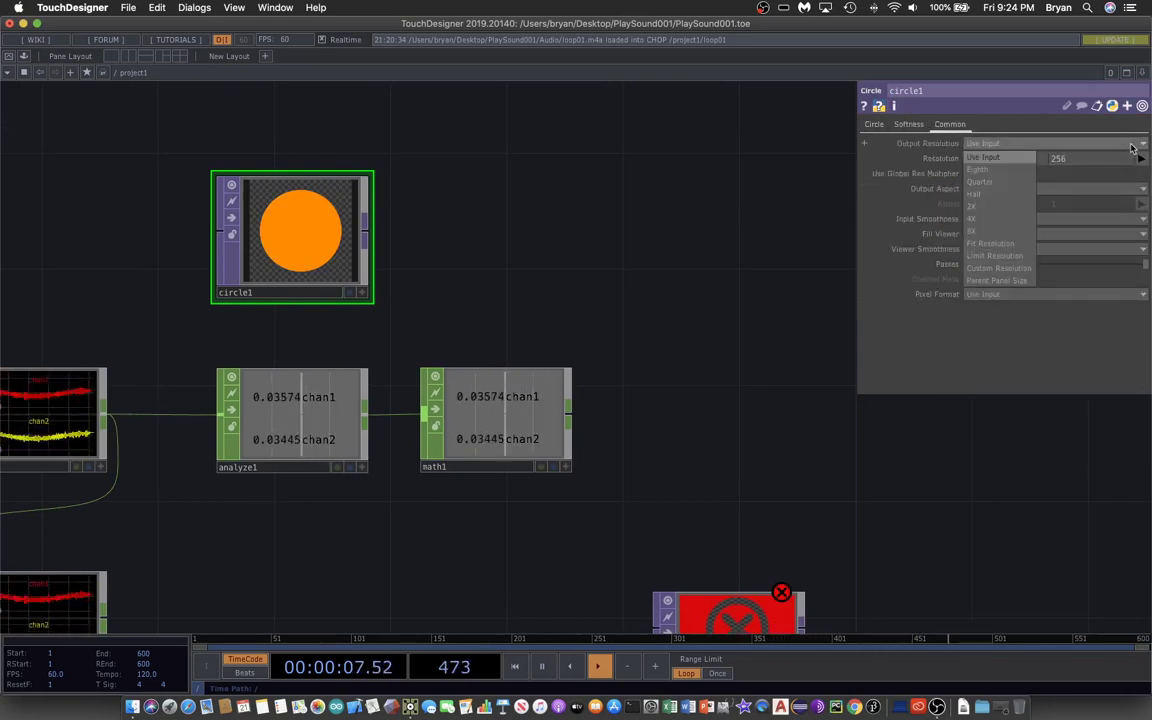
click(1013, 269)
click(1141, 159)
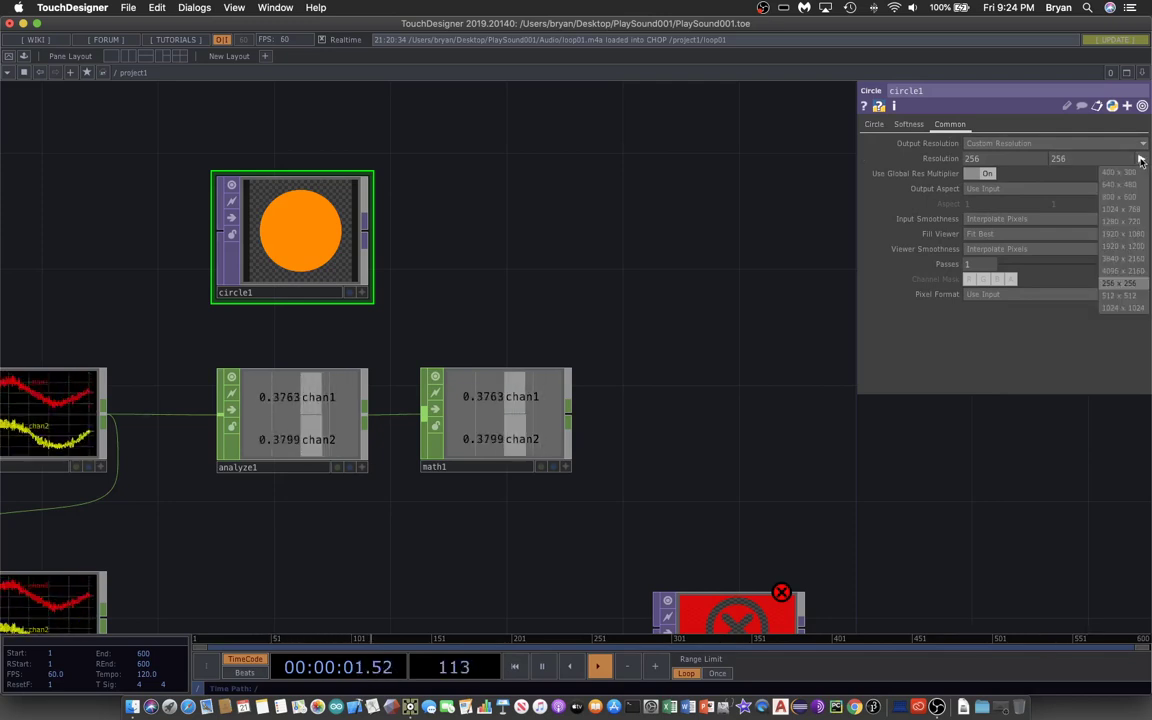
click(1134, 222)
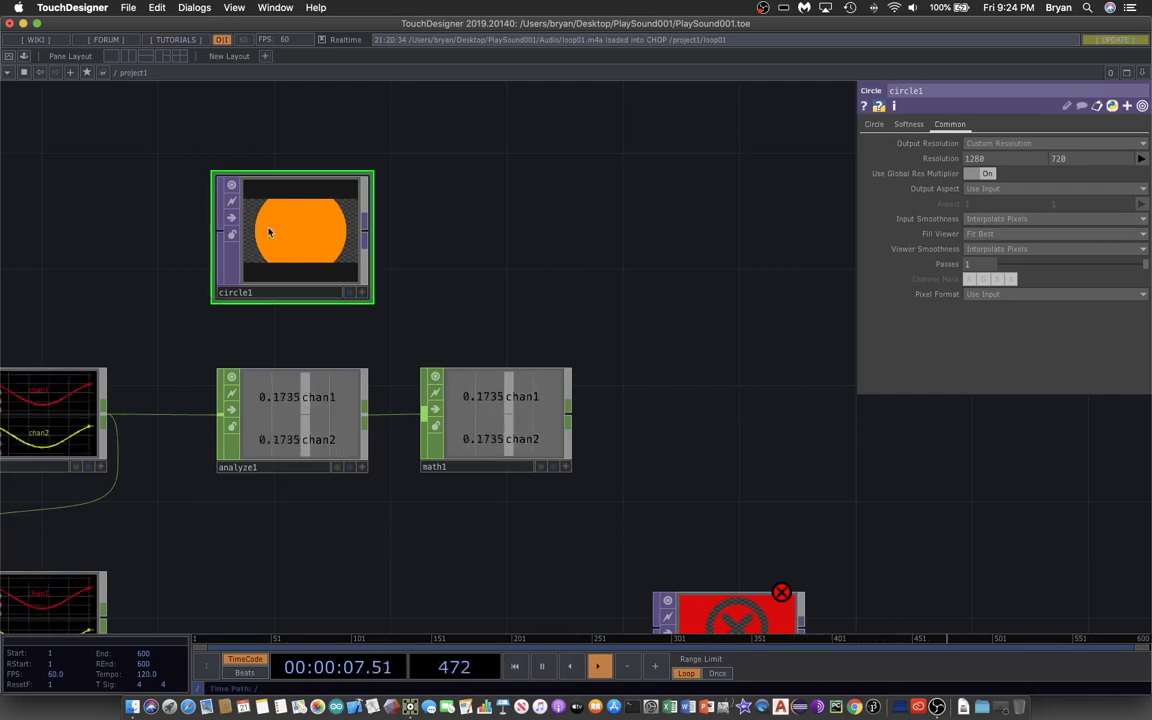
Set both radius values of the circle to 0.1 and save the project
click(873, 124)
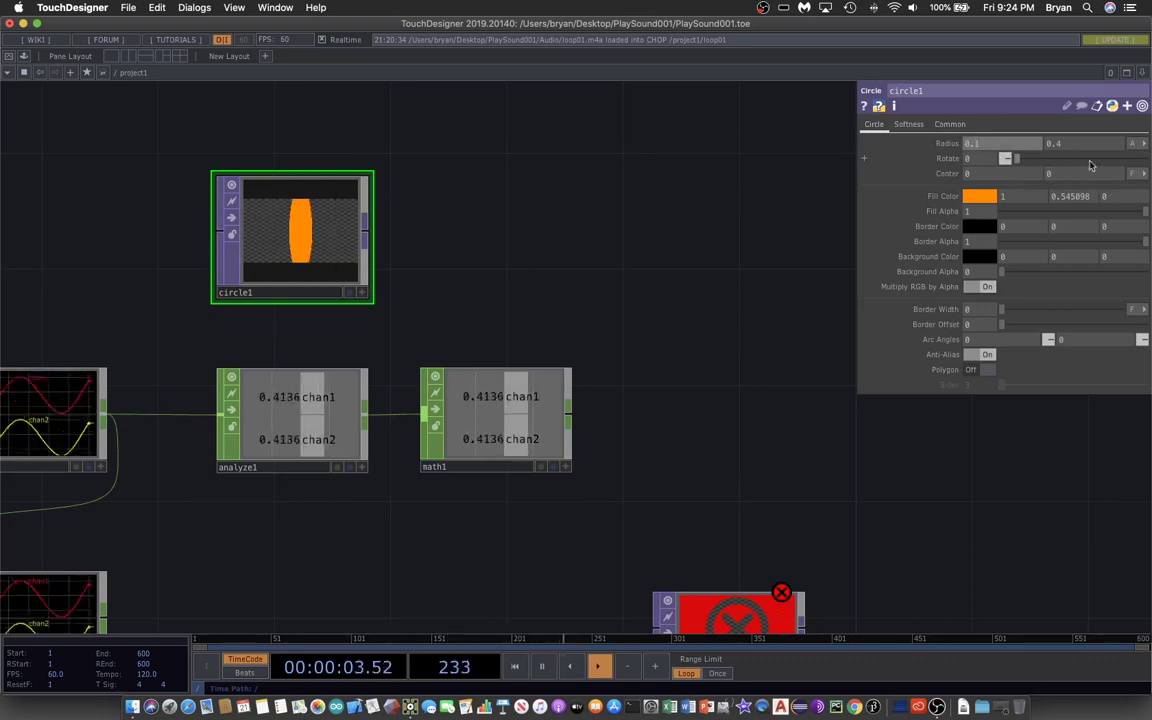
text(1)
key(Return)
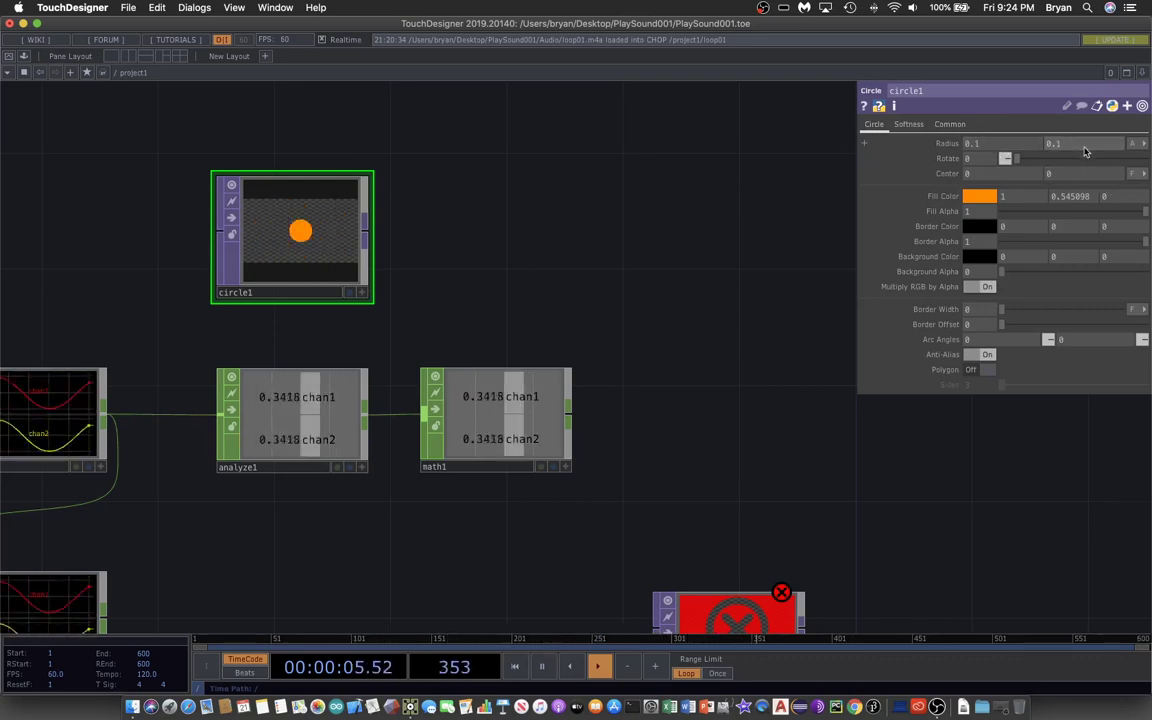
click(130, 8)
click(162, 107)
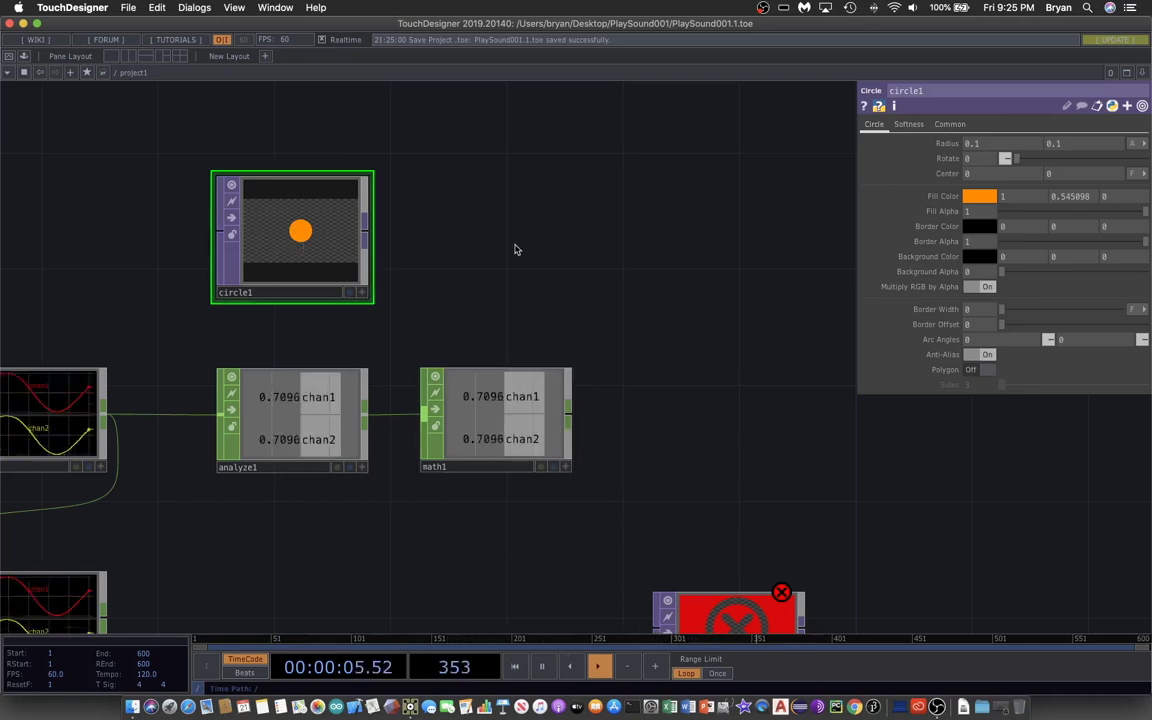
Add a Transform TOP beside circle1 and connect the output of circle1 to its input
key(Tab)
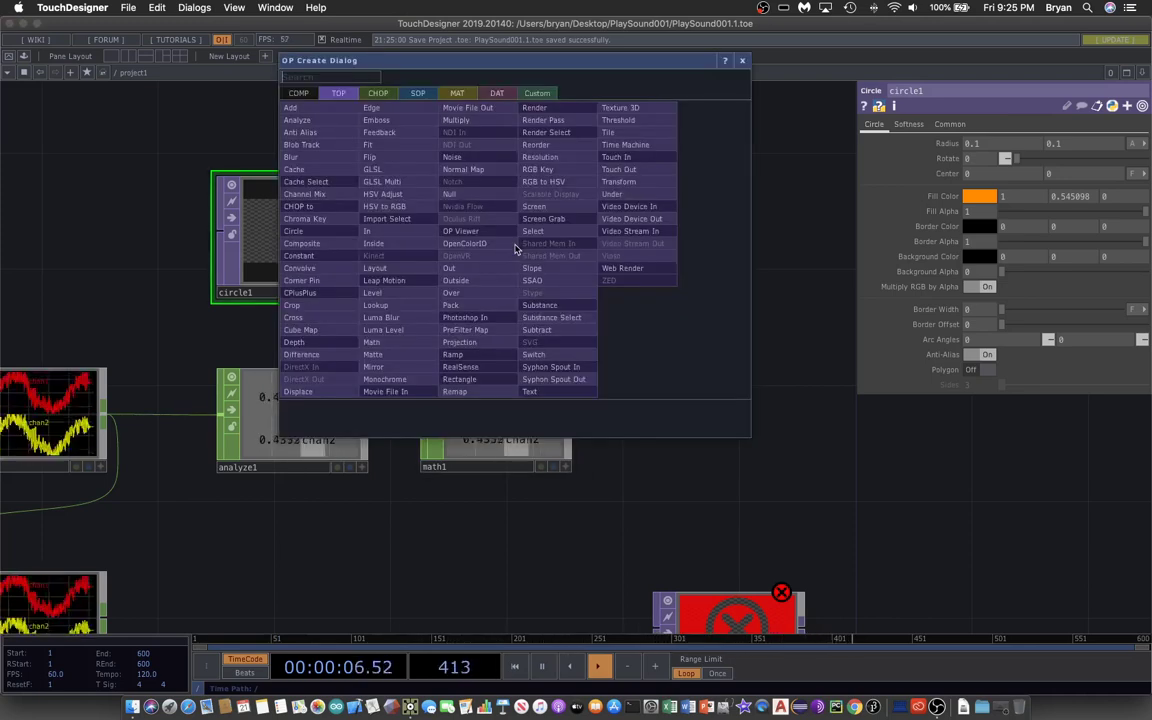
click(653, 190)
click(491, 237)
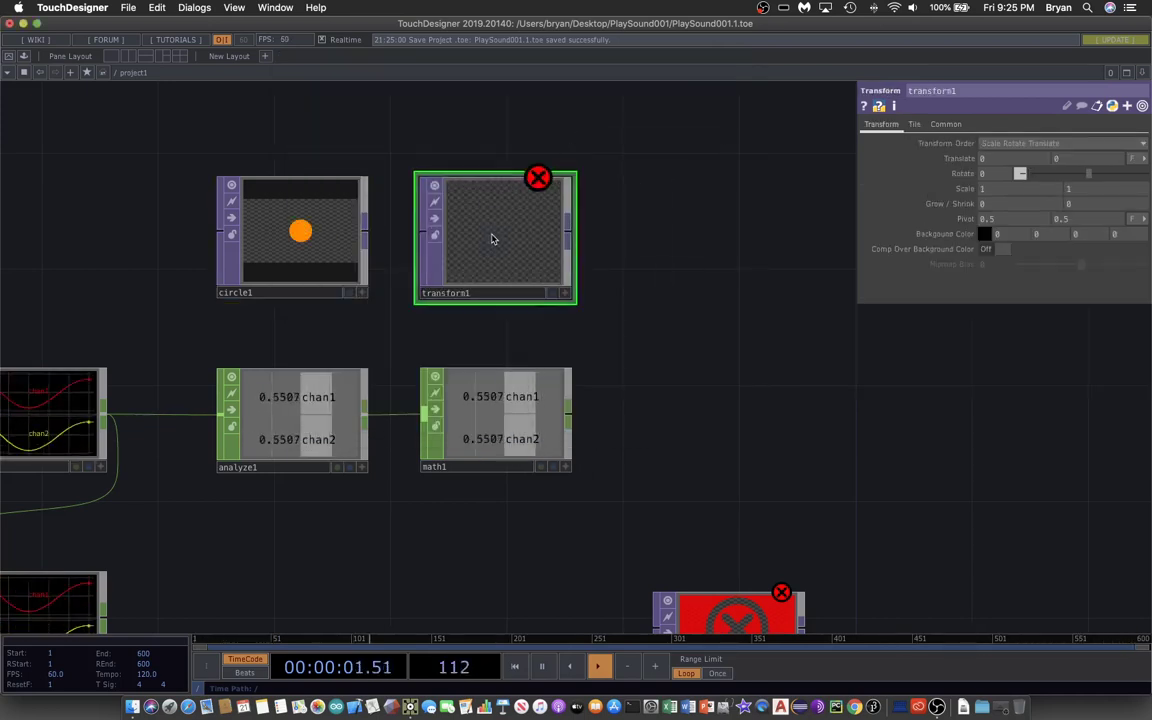
drag(367, 231, 421, 238)
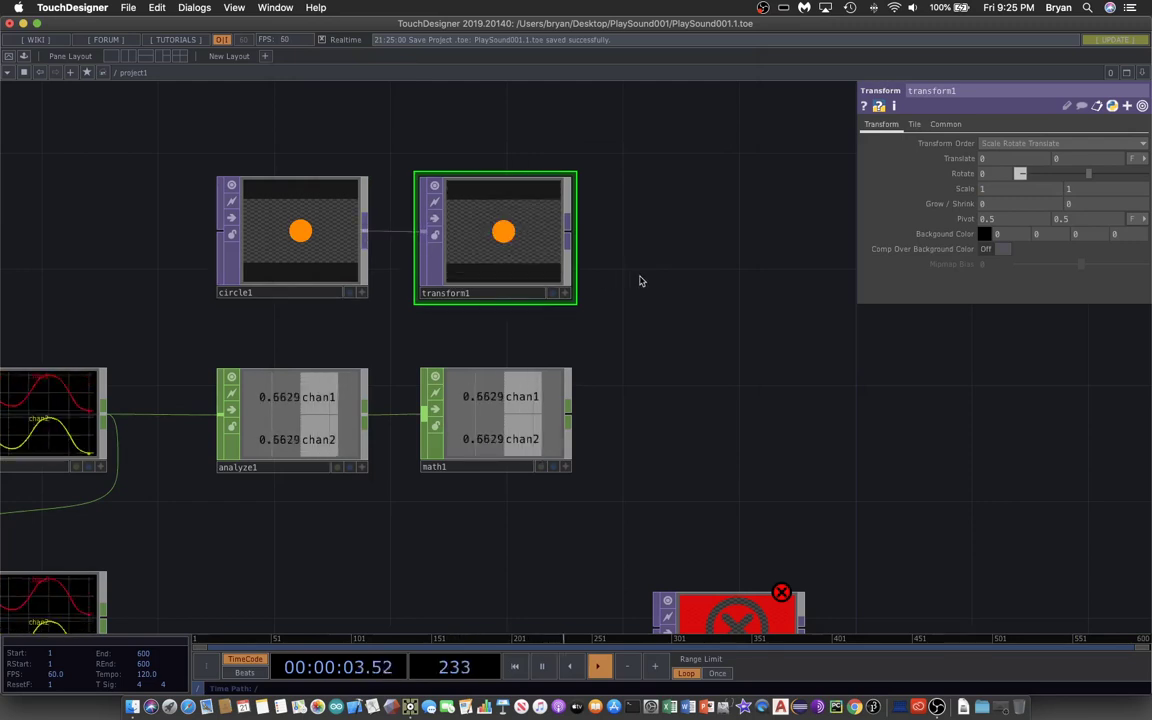
Move the out1 operator up beside transform1 and connect the output of transform1 to its input
drag(640, 281, 597, 257)
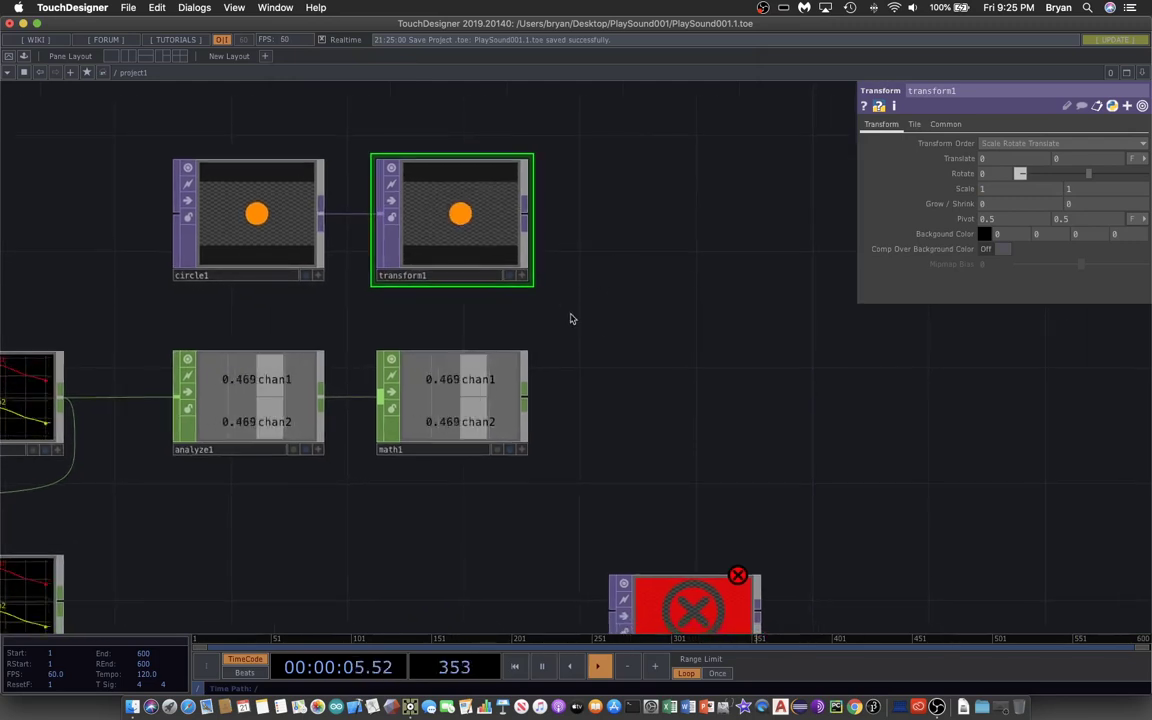
drag(660, 307, 672, 310)
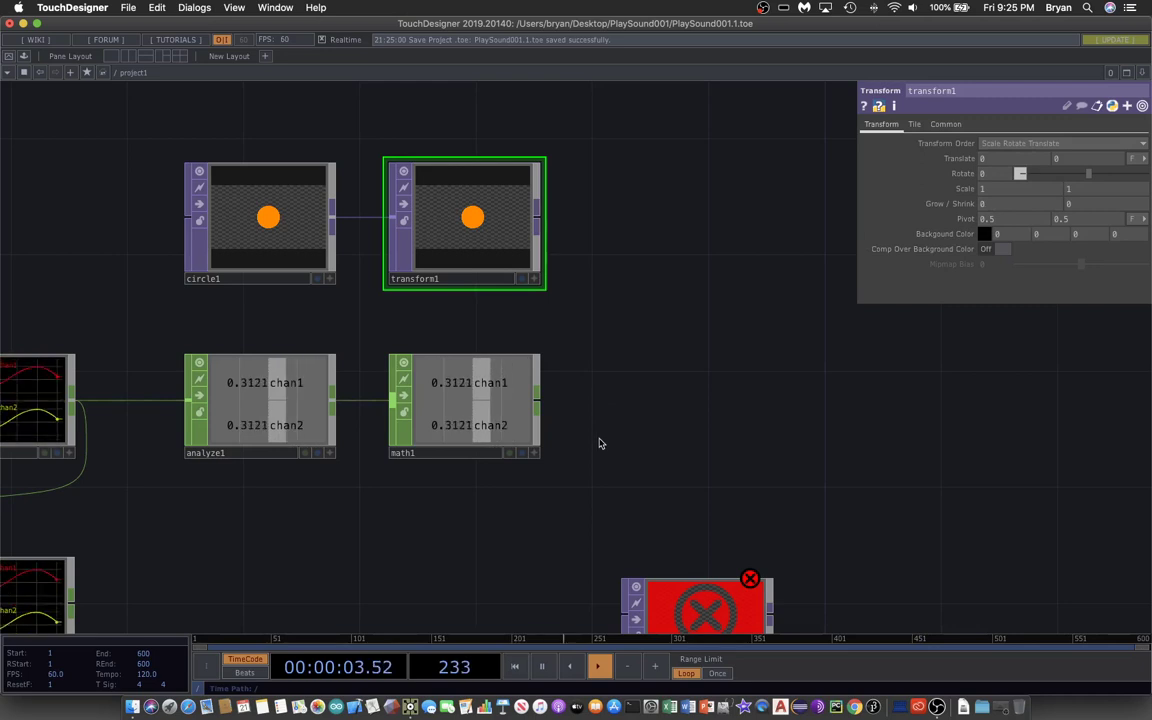
scroll(600, 443, up, 1)
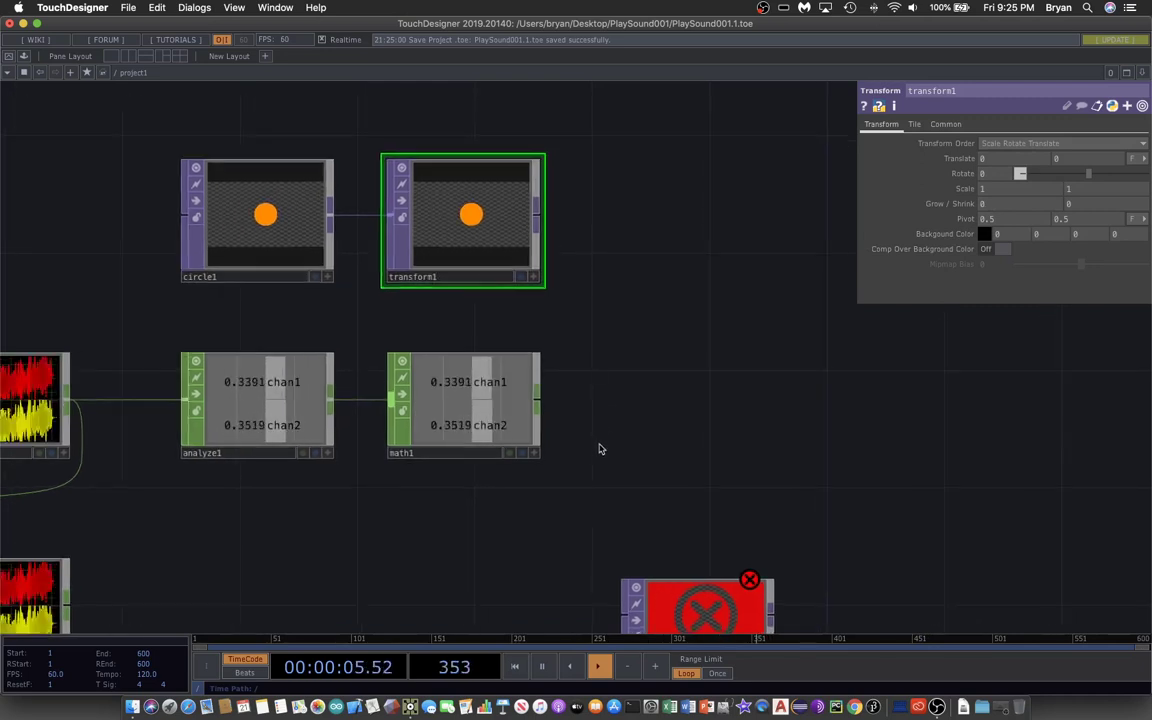
scroll(697, 391, right, 5)
scroll(697, 391, down, 3)
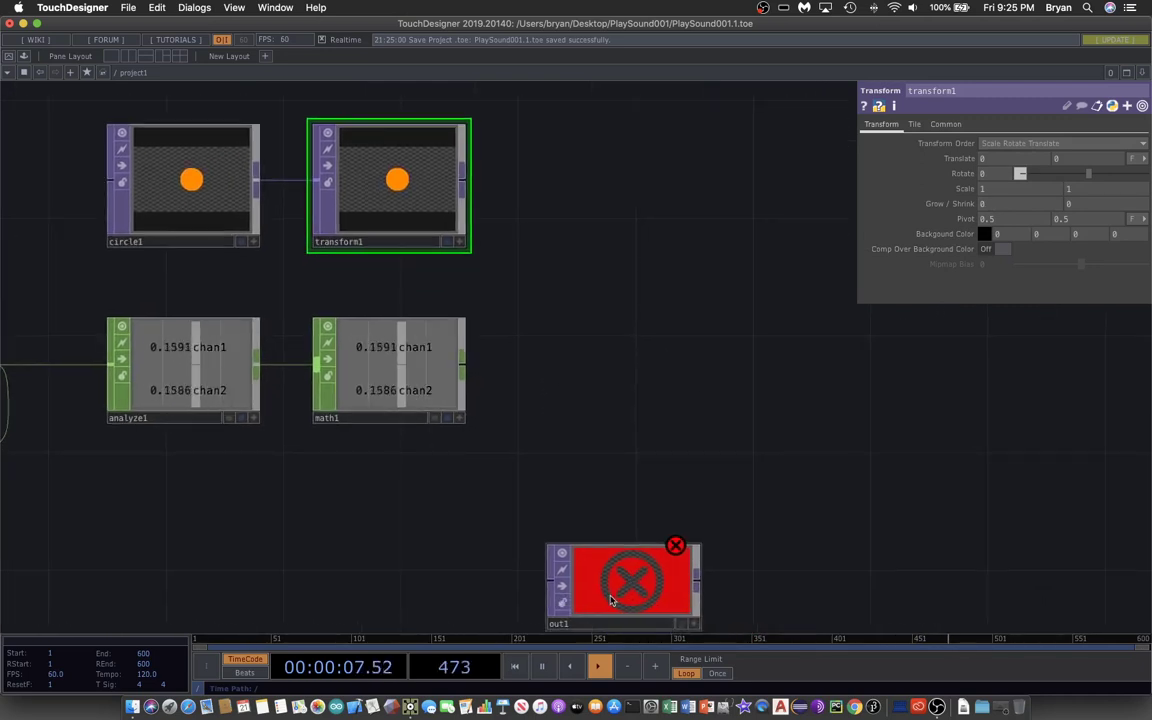
drag(600, 575, 658, 198)
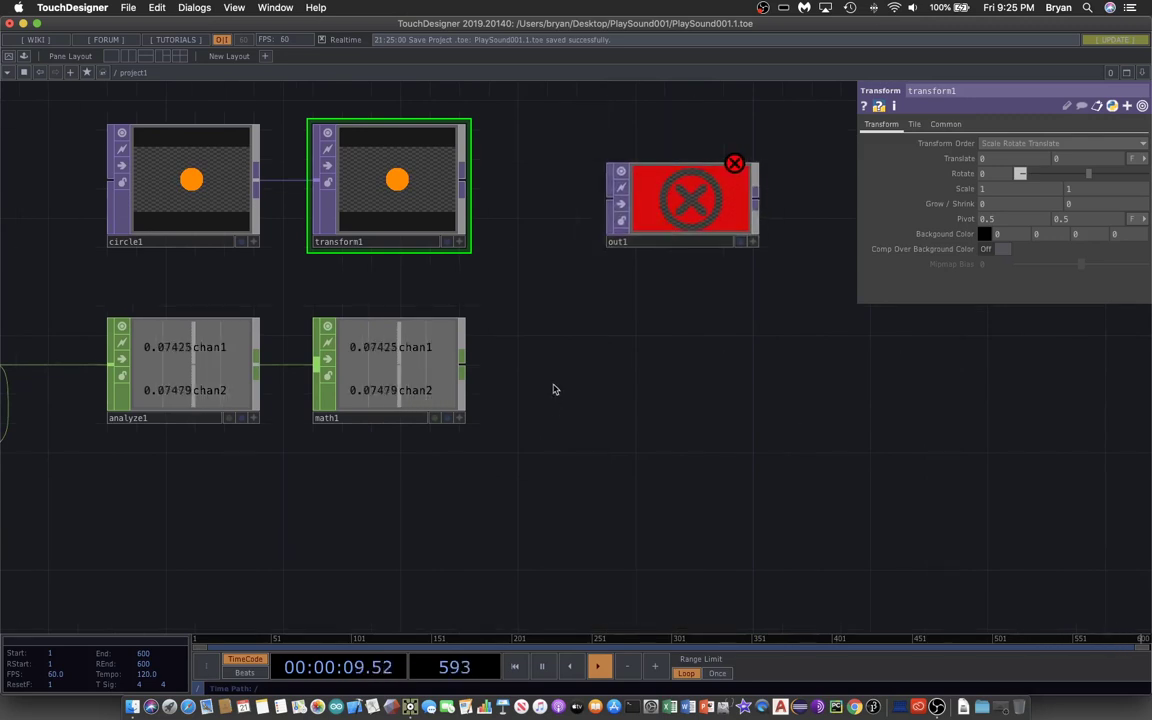
drag(466, 182, 612, 195)
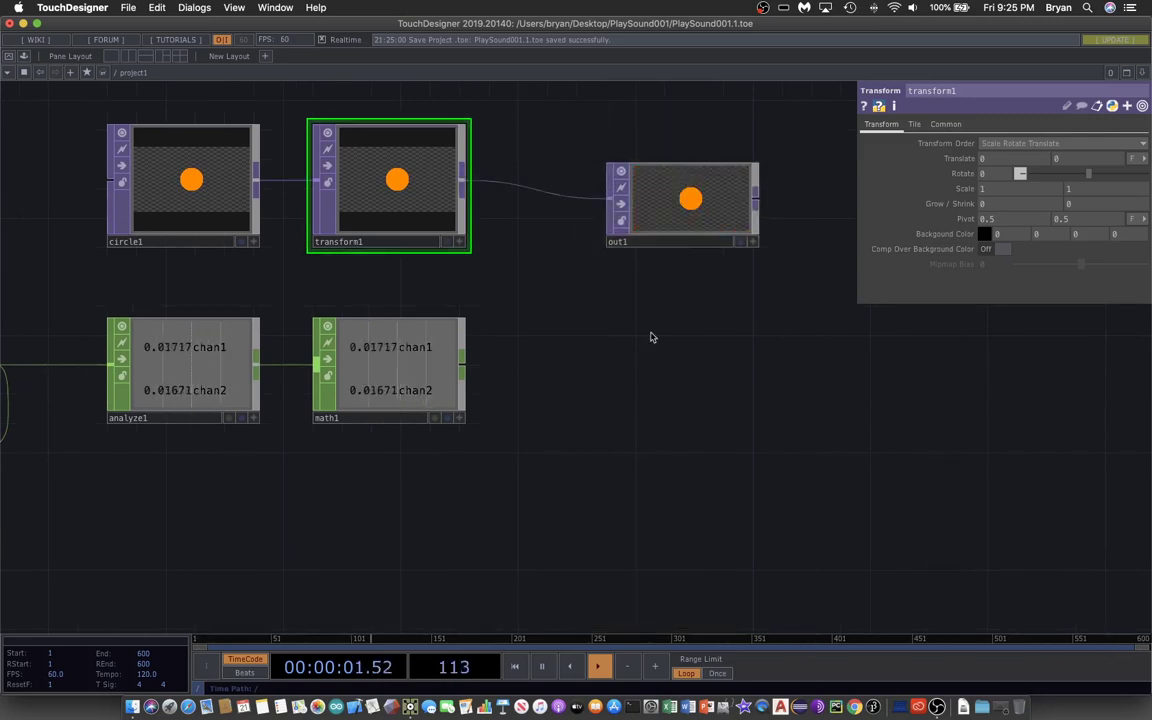
Export the chan1 and chan2 channels of math1 to the horizontal and vertical Scale values of transform1
scroll(653, 378, up, 1)
scroll(655, 379, left, 2)
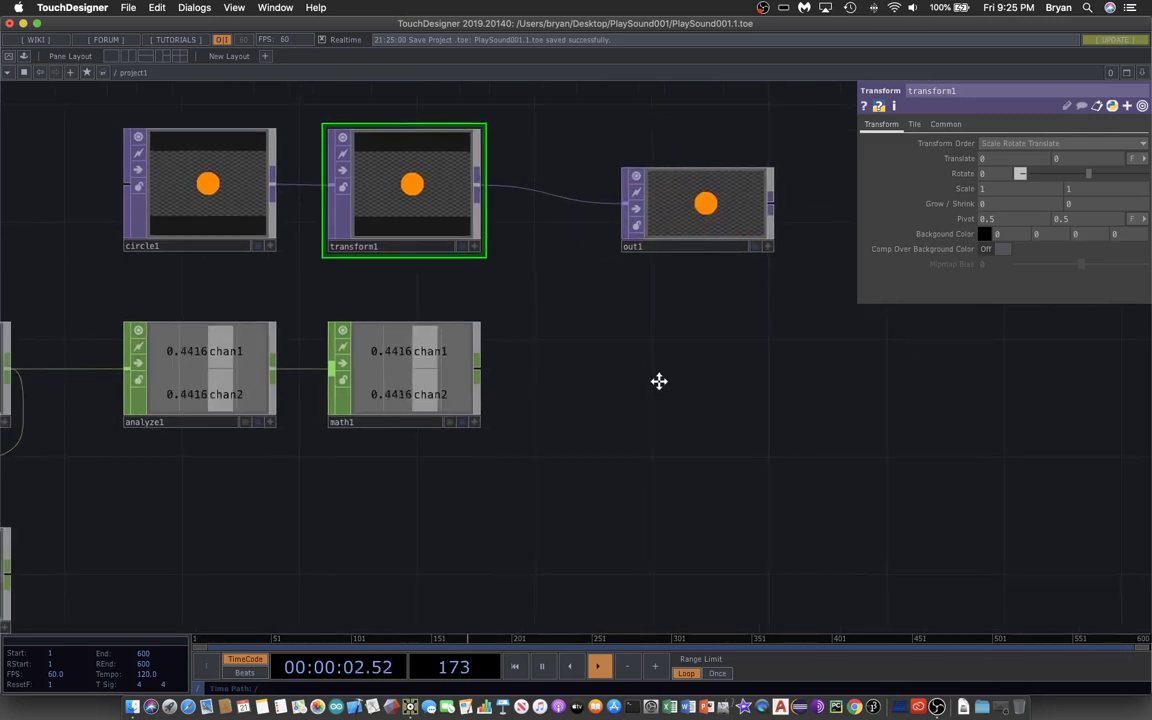
click(408, 377)
scroll(680, 400, left, 4)
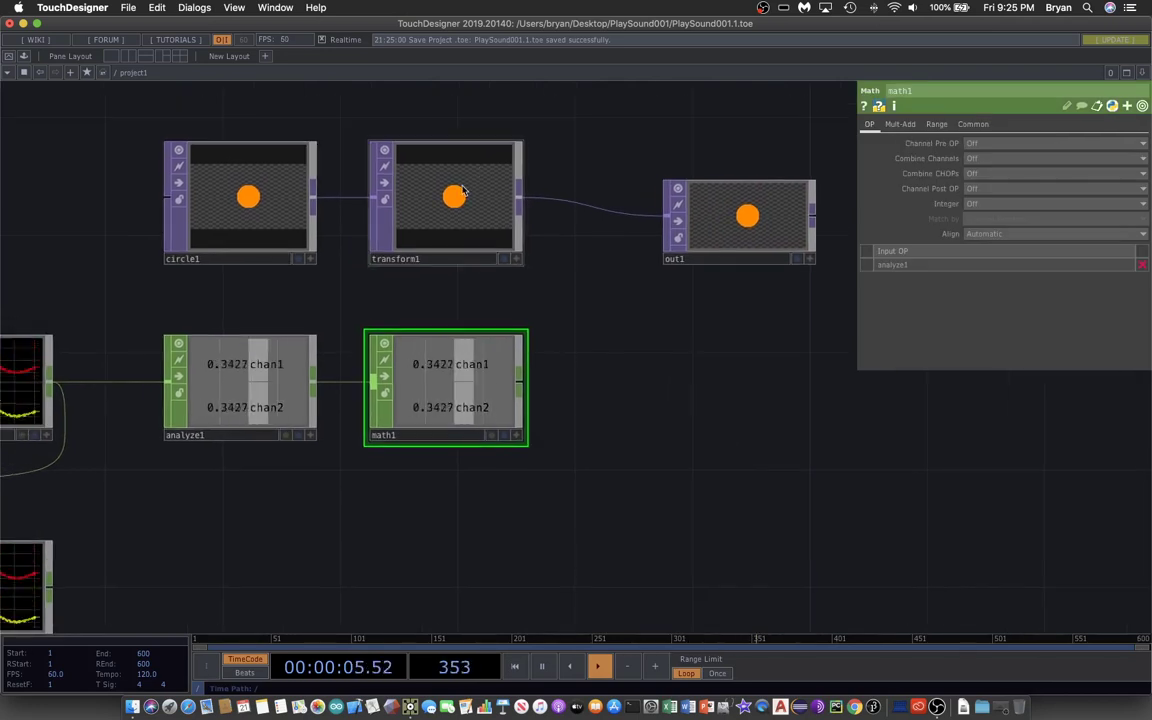
click(419, 171)
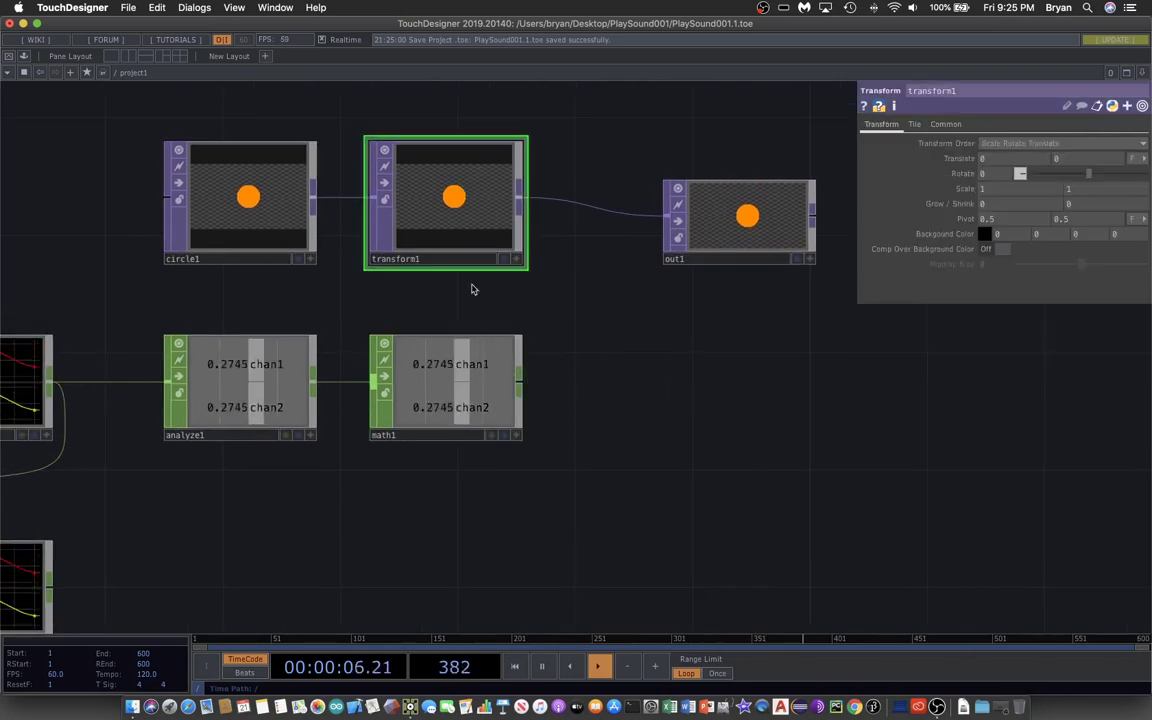
click(516, 437)
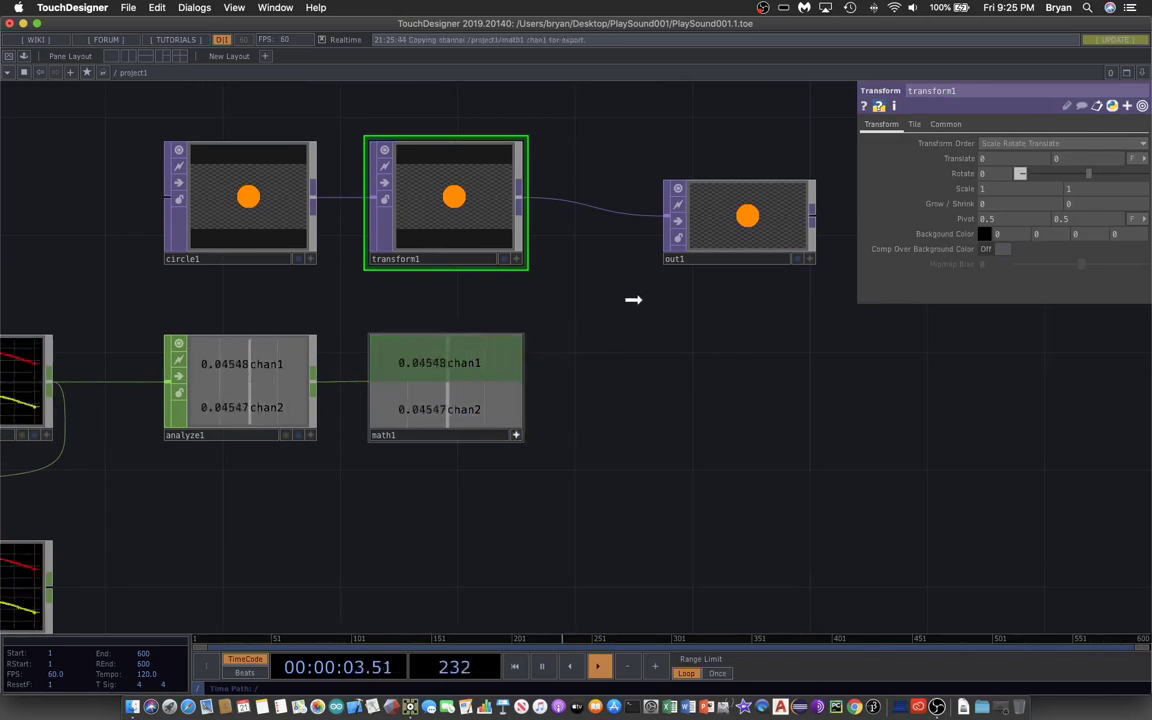
drag(1005, 192, 1005, 190)
click(1004, 173)
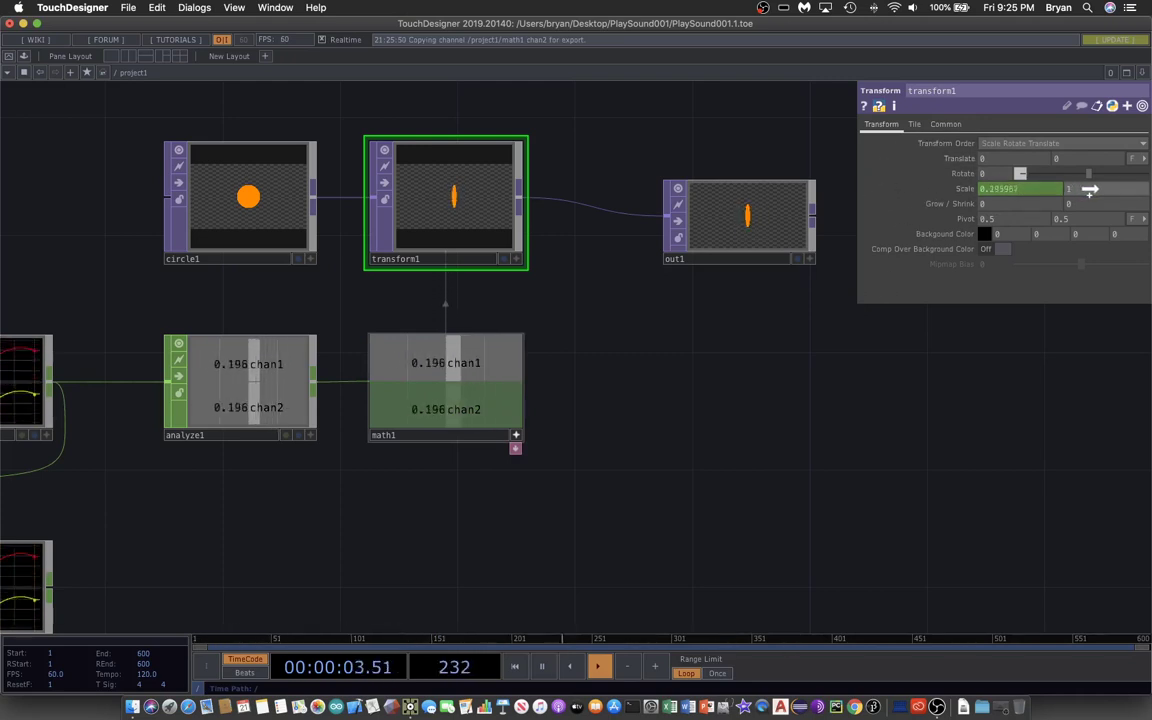
drag(1090, 190, 1090, 190)
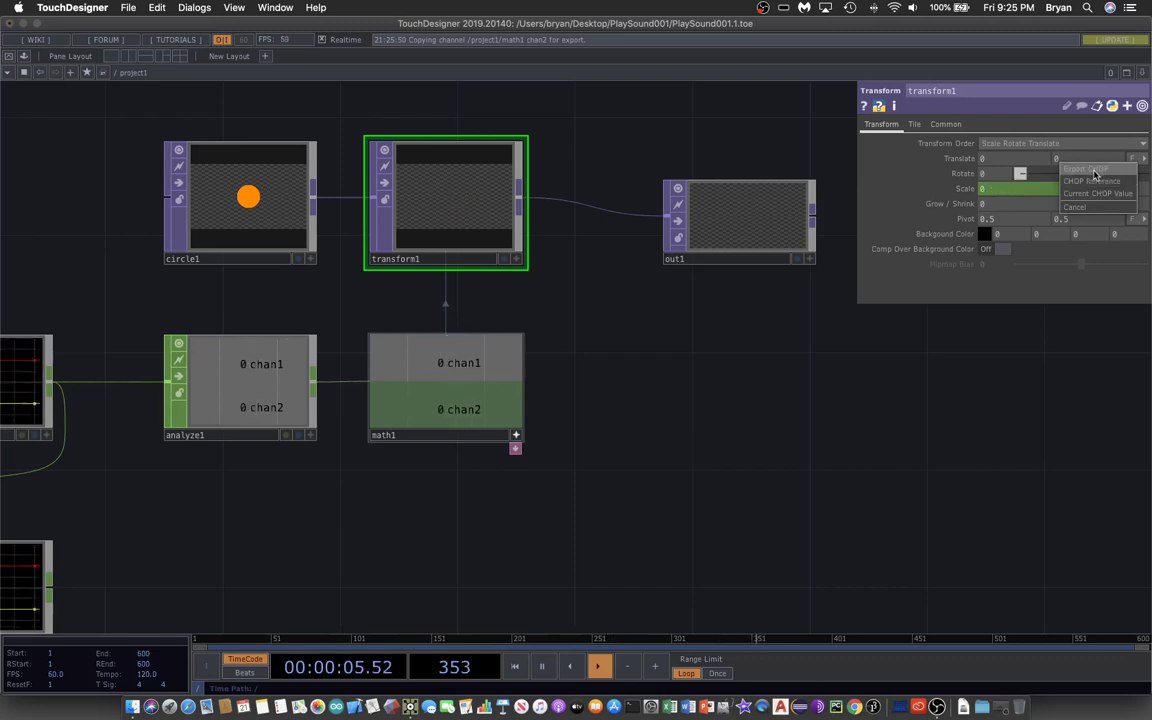
click(990, 151)
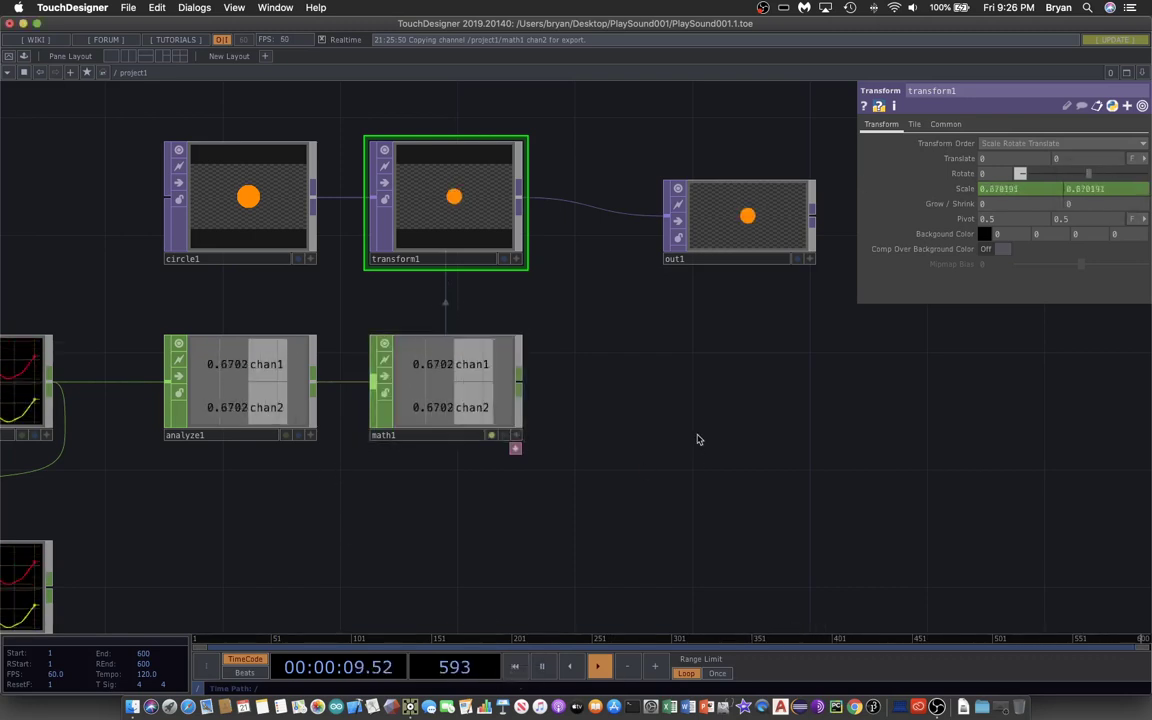
Set math1's Multiply to 2 while previewing out1 in the network background, and turn the preview back off
click(797, 262)
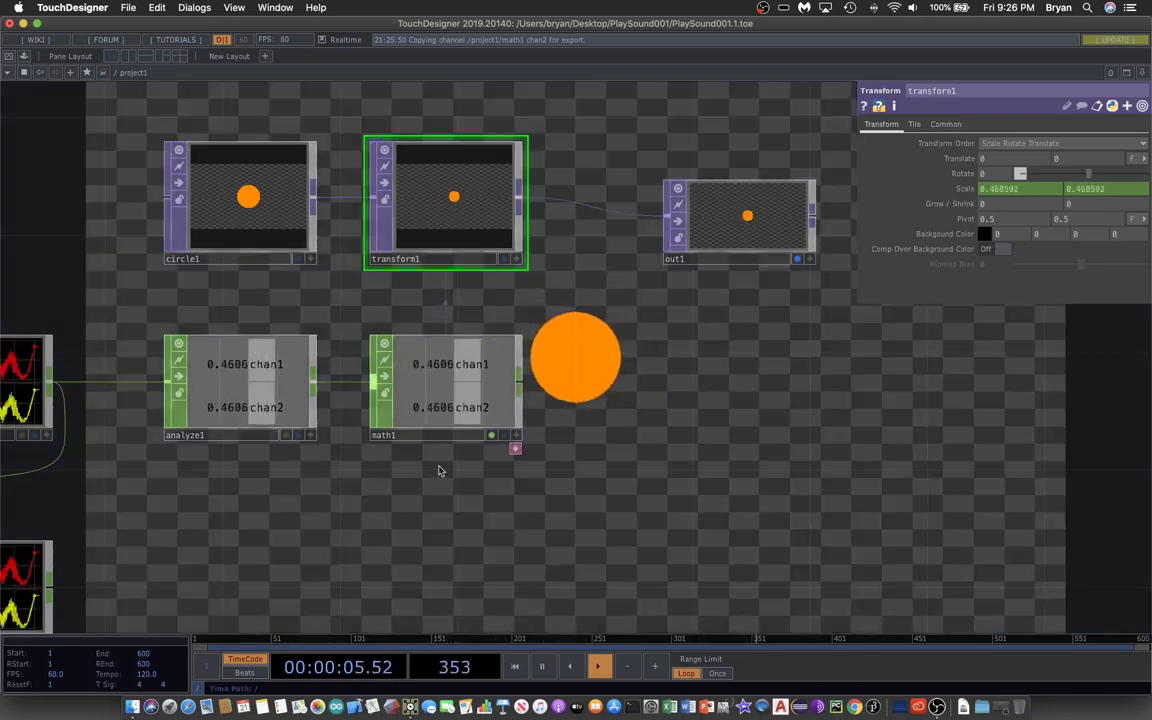
click(432, 401)
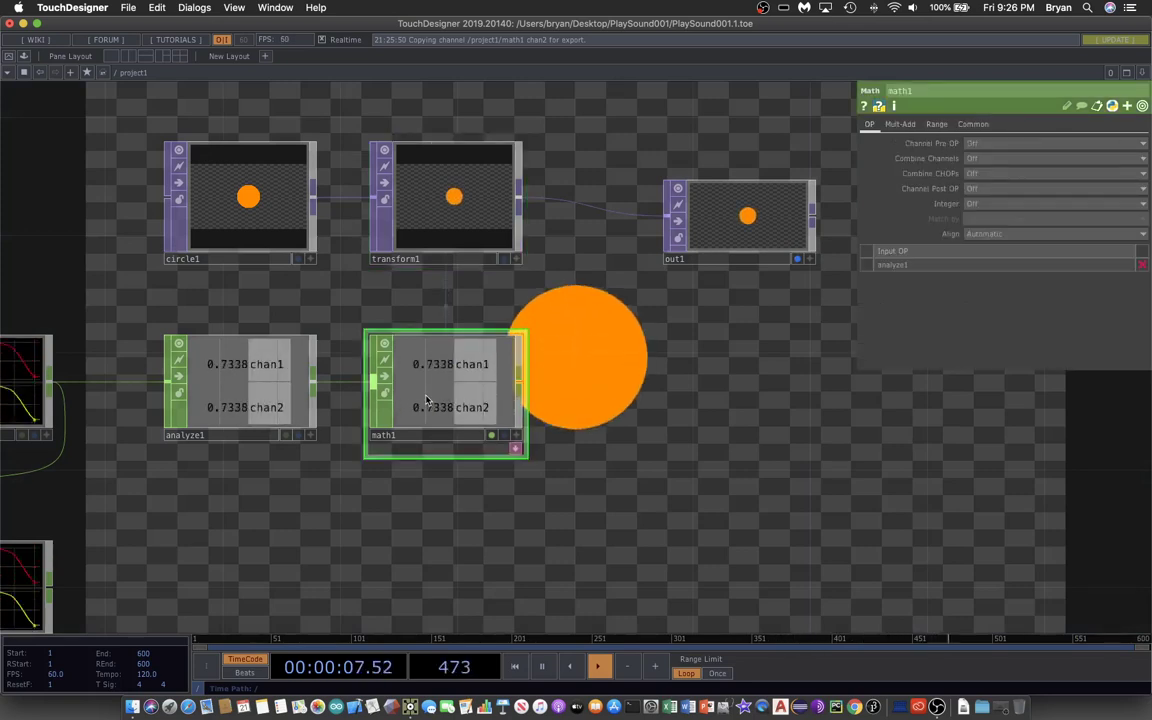
click(516, 438)
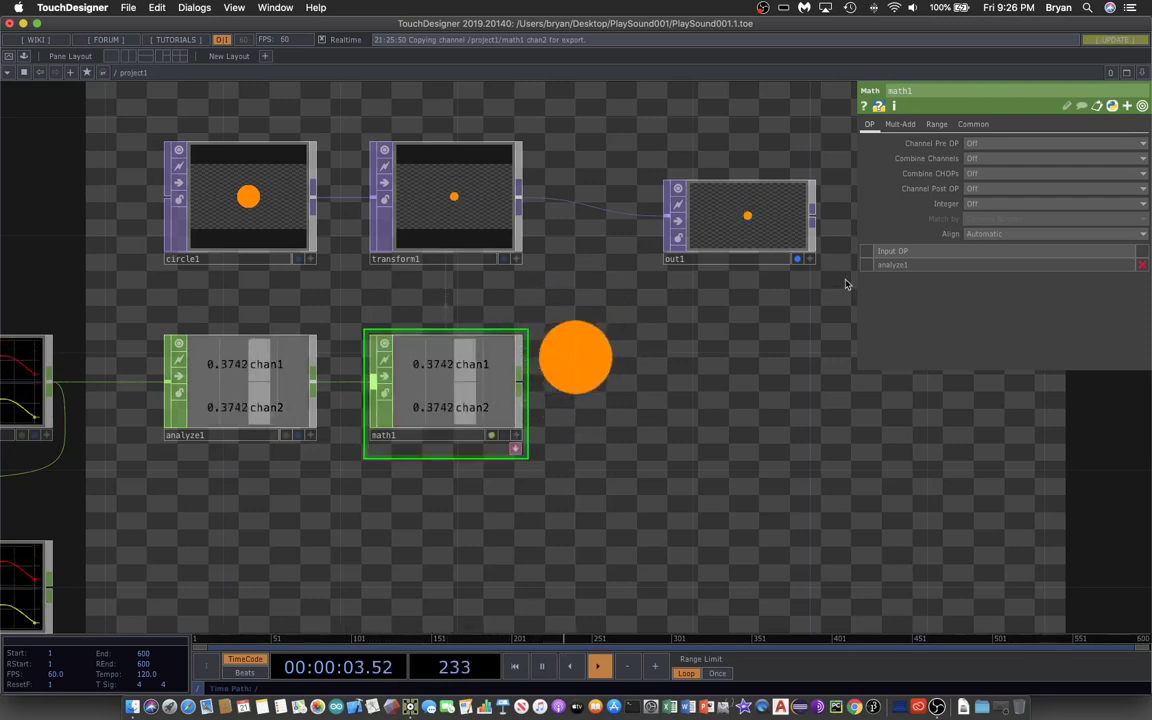
click(900, 124)
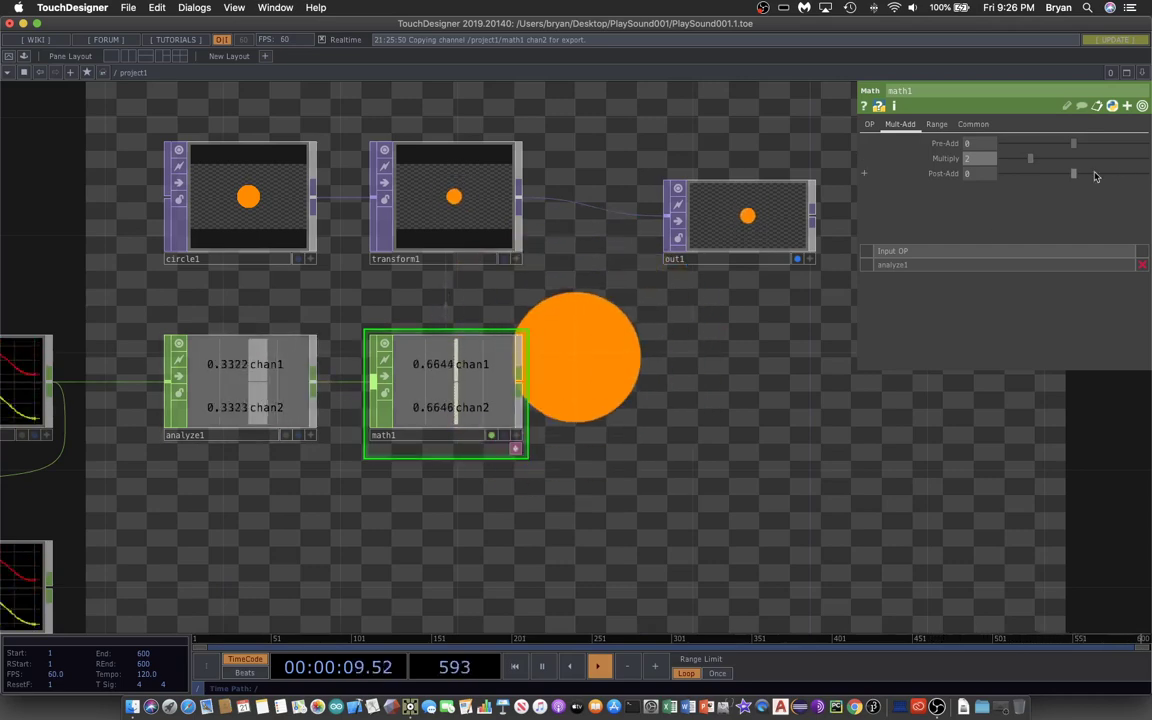
click(797, 259)
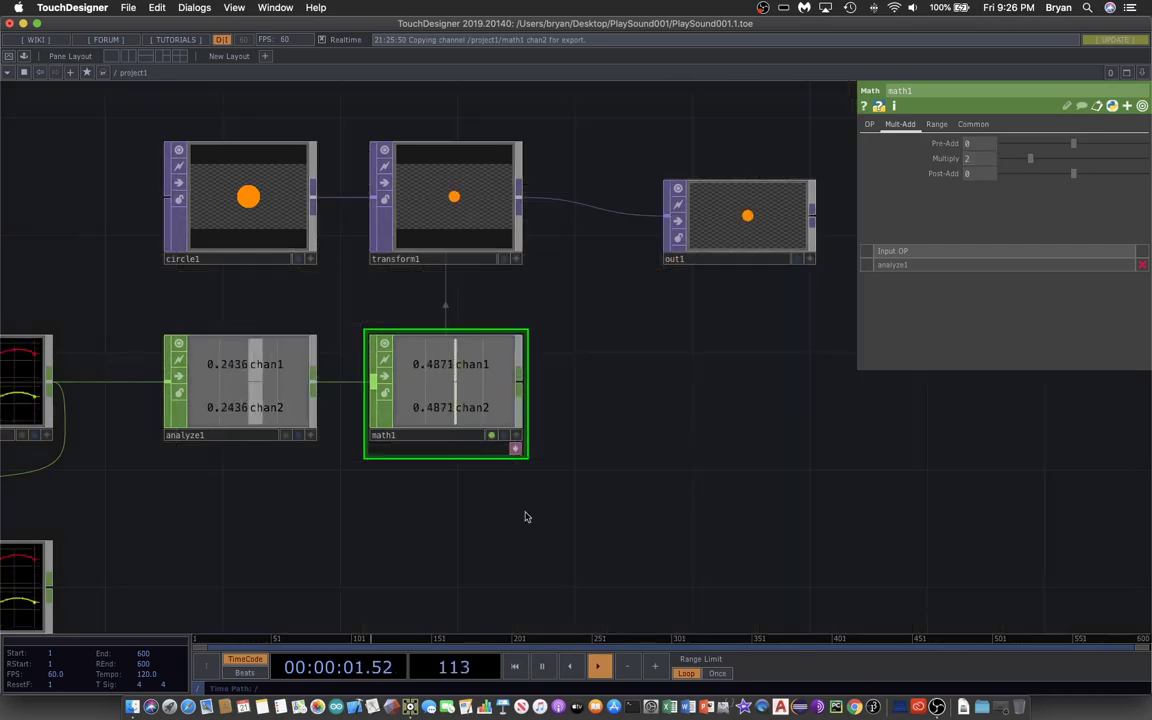
Save the project with the audio-driven scaling in place
drag(404, 553, 513, 556)
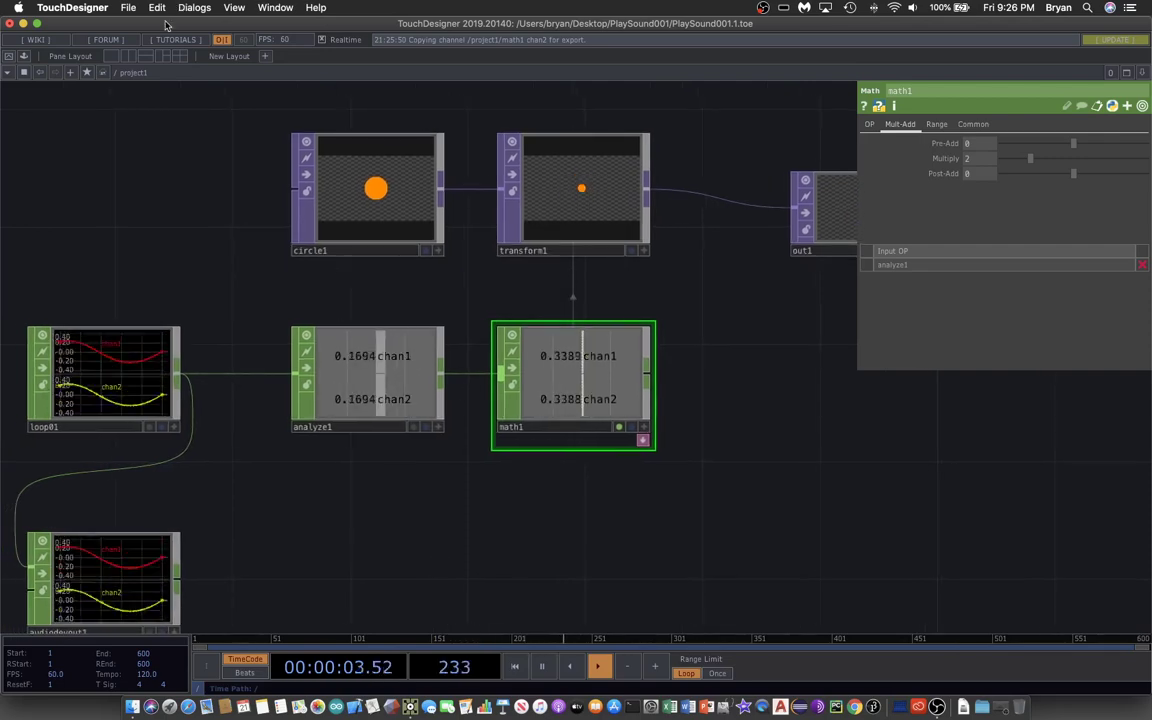
click(128, 7)
click(140, 105)
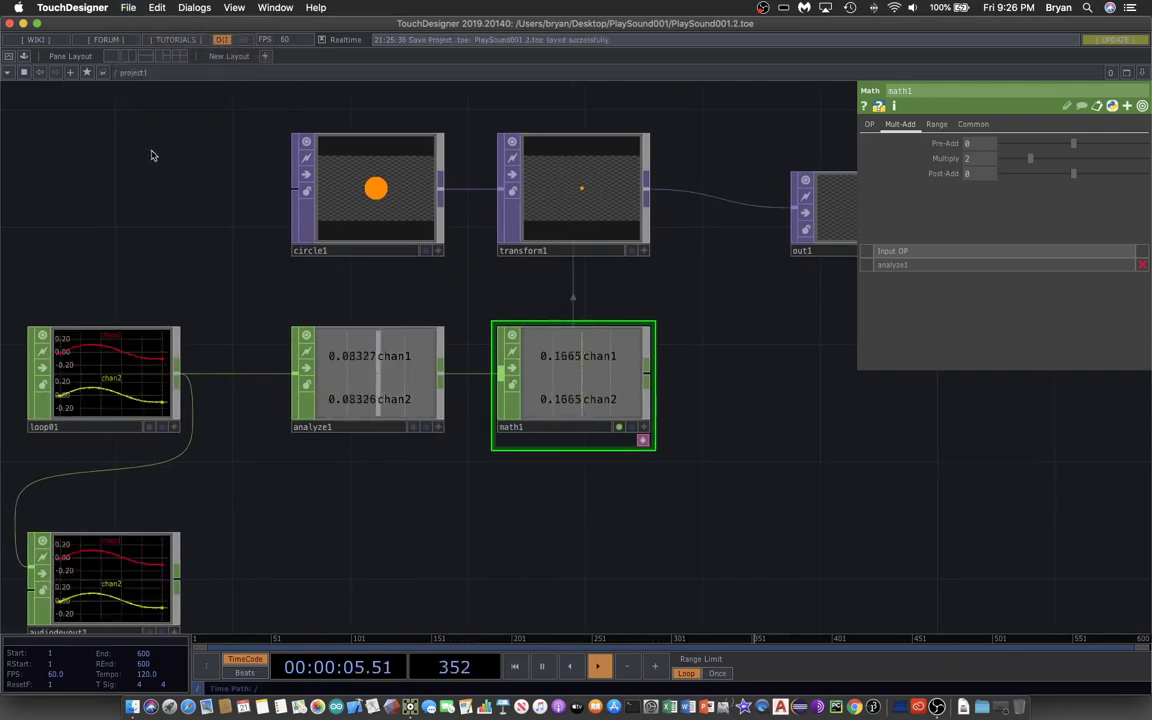
At the root level, set the perform window's Opening Size to Fill and turn its Borders off
click(115, 73)
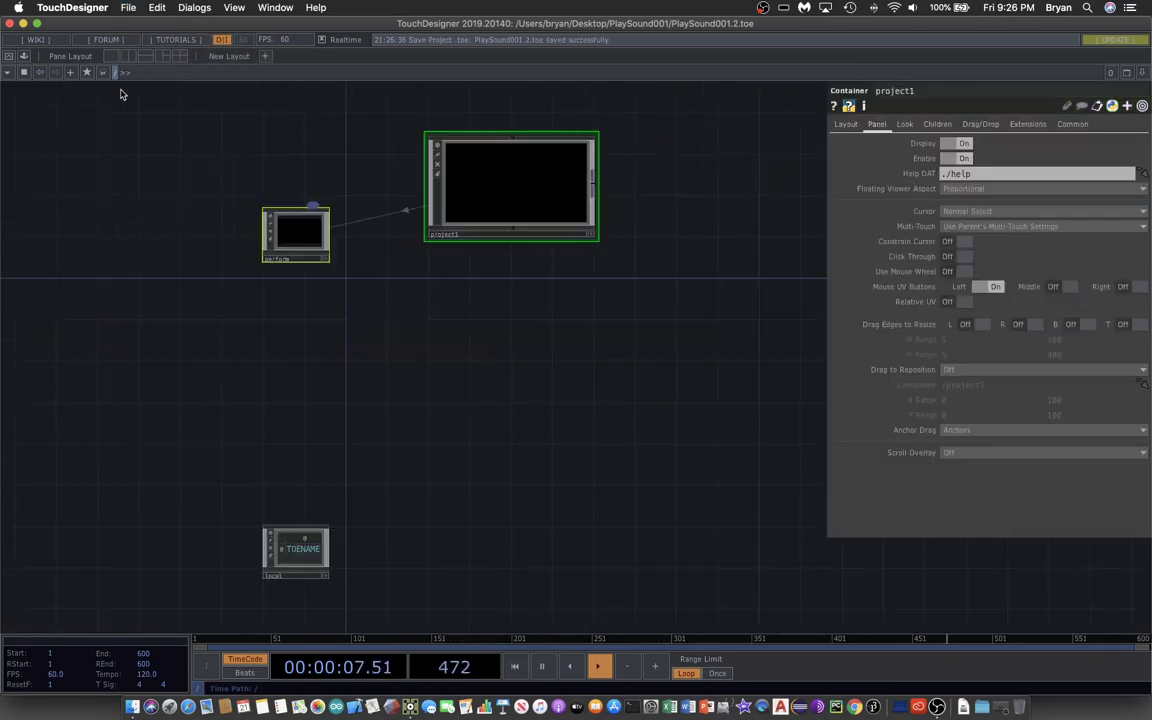
click(309, 233)
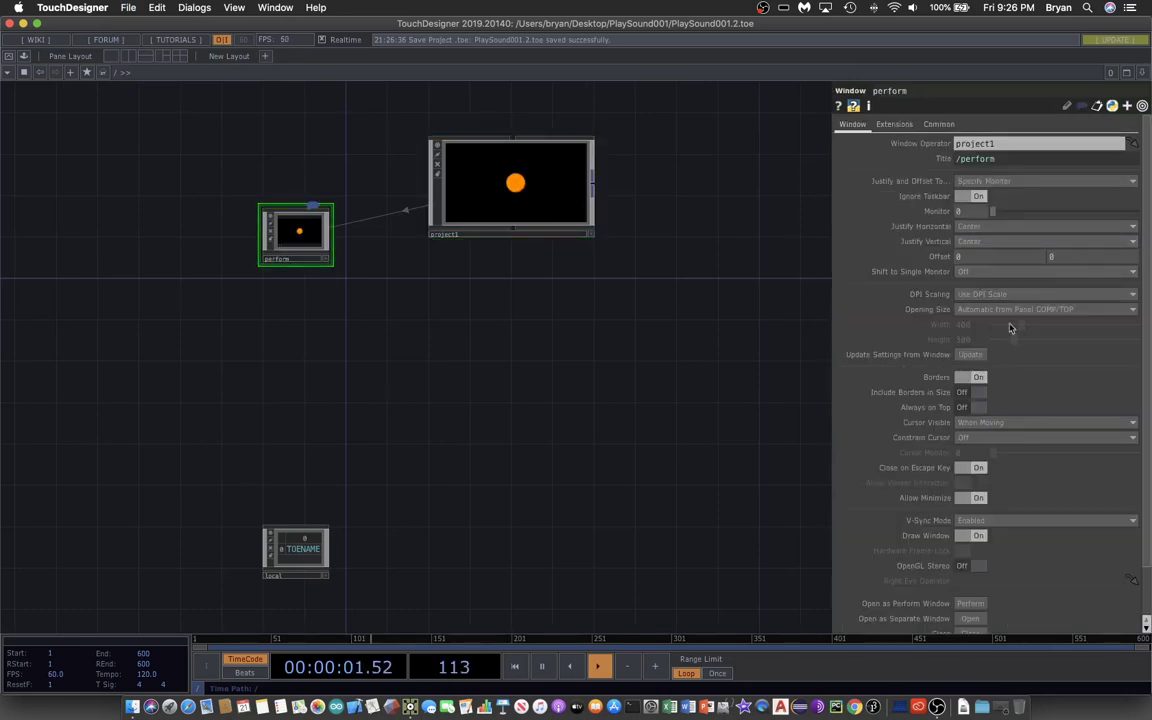
click(991, 317)
click(995, 327)
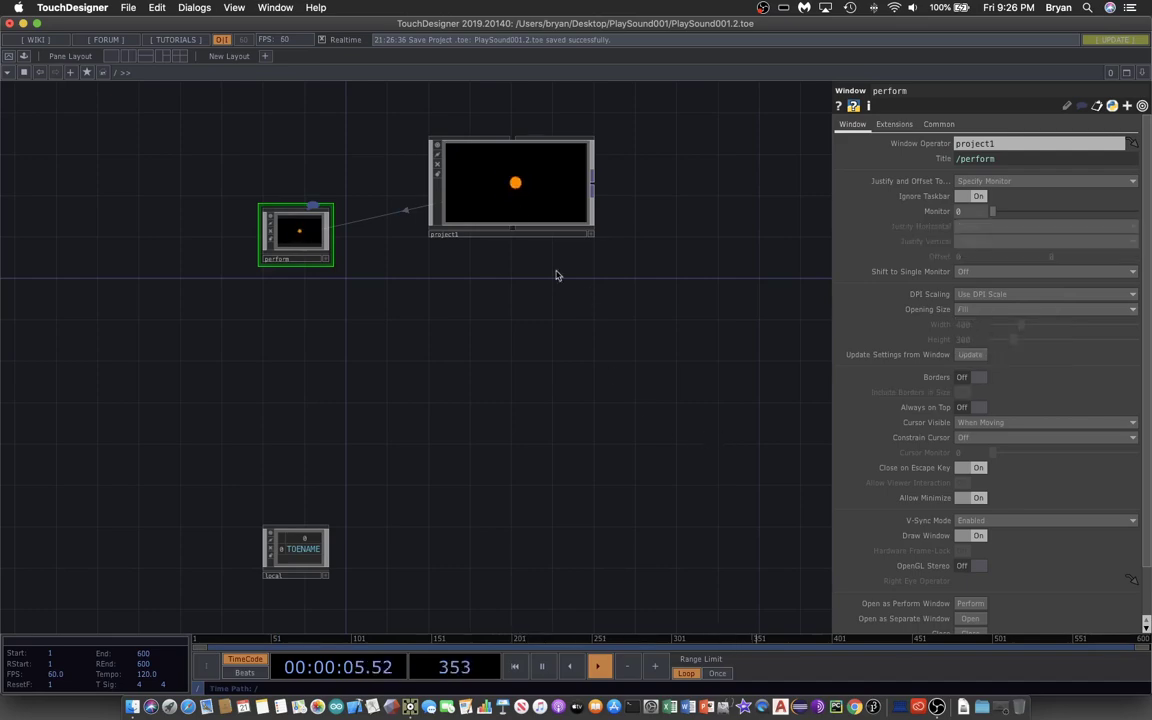
Return inside the project1 network and save the project again
key(i)
click(128, 7)
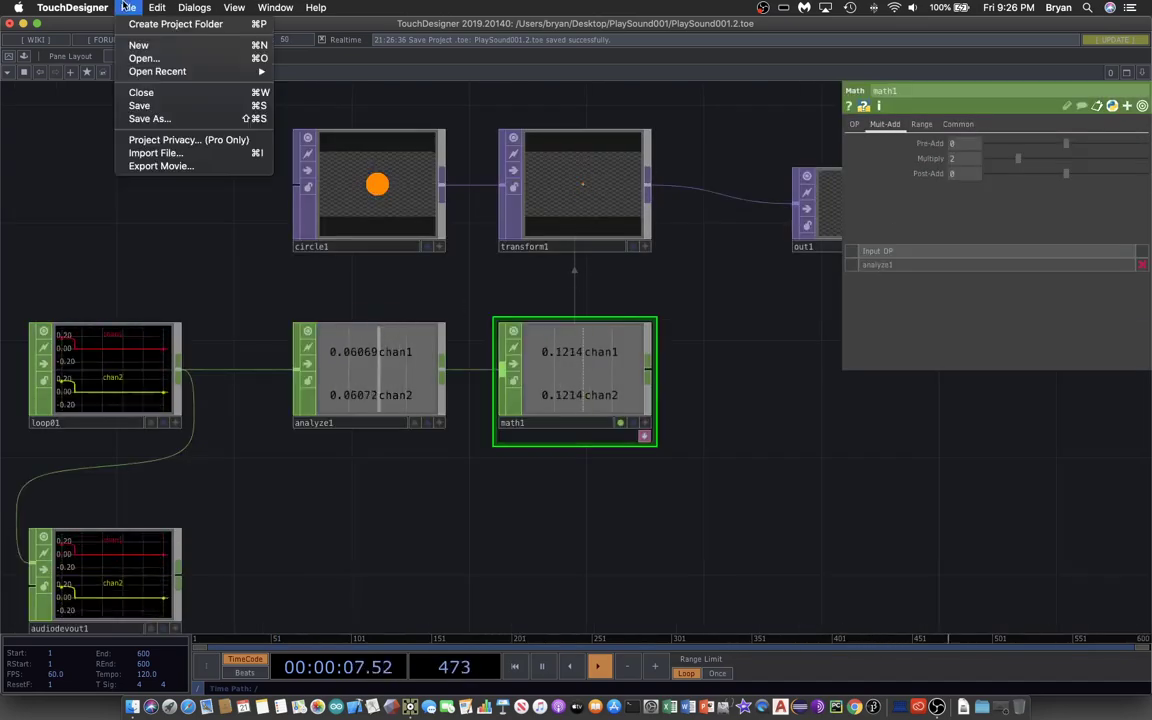
click(140, 103)
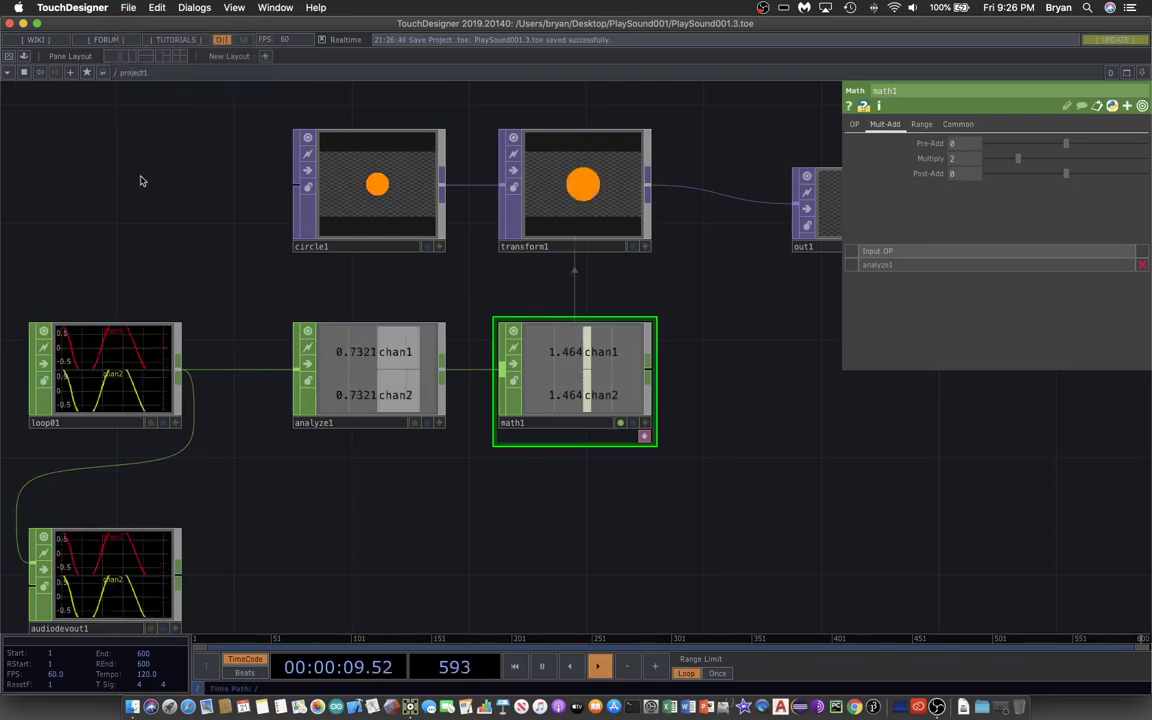
Hide the operator parameters and run the project full screen in perform mode
key(p)
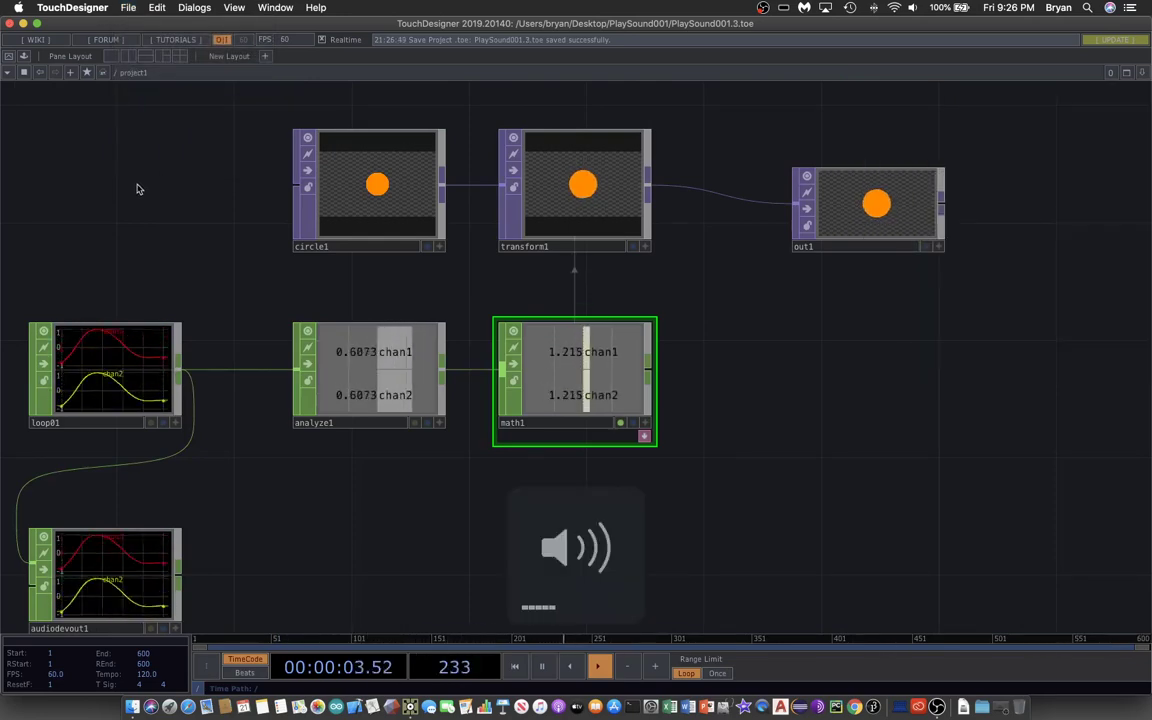
key(F1)
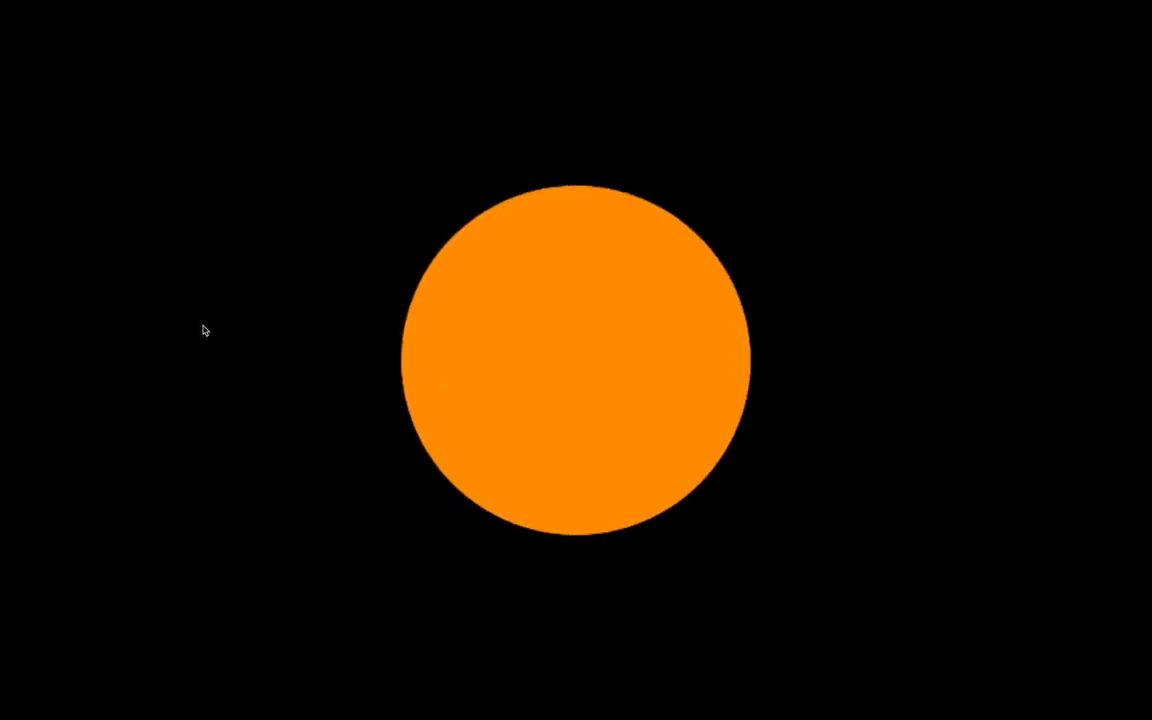